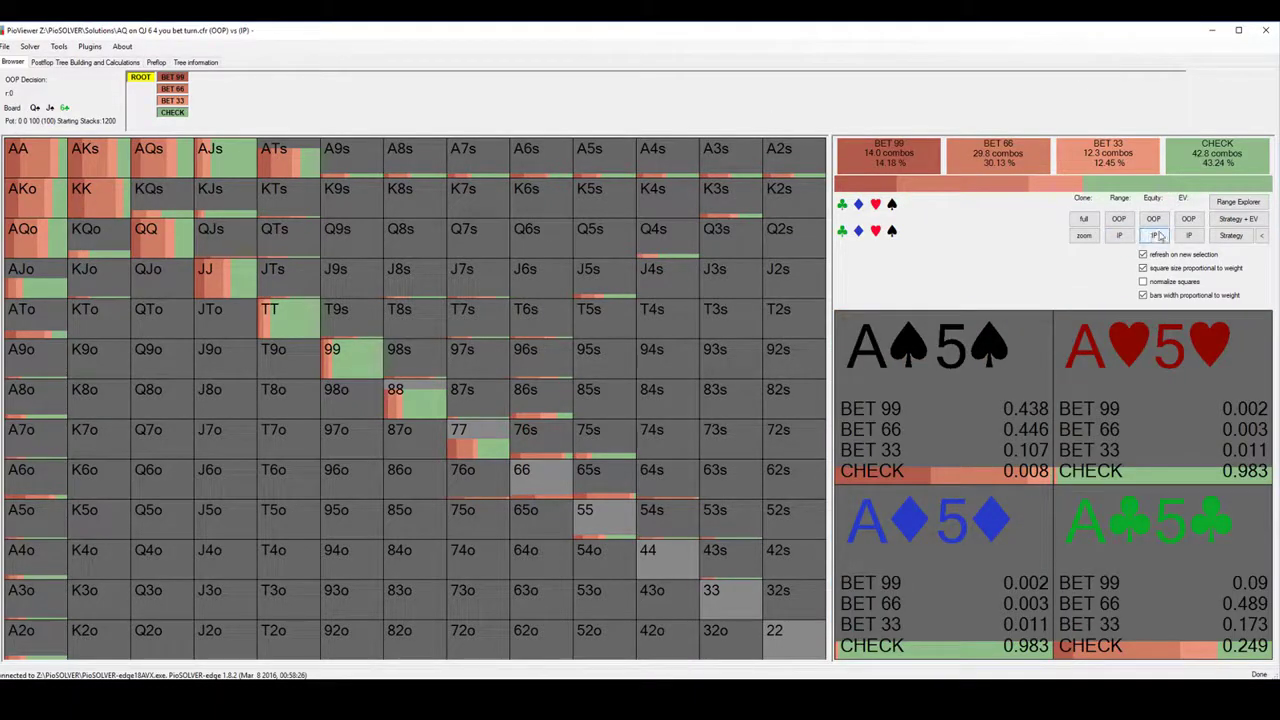
View the OOP player's equities across the hand grid at the root, and return to the strategy display
{"action": "left_click", "coordinate": [1153, 219]}
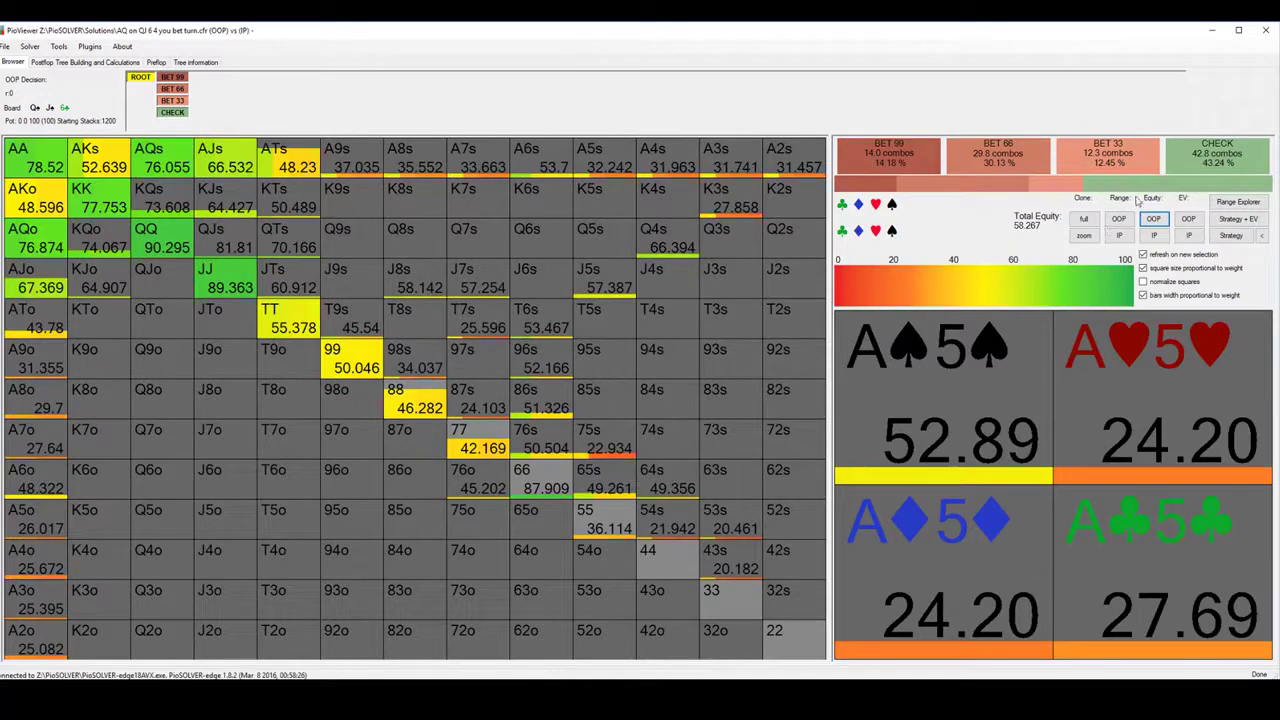
{"action": "left_click", "coordinate": [1231, 235]}
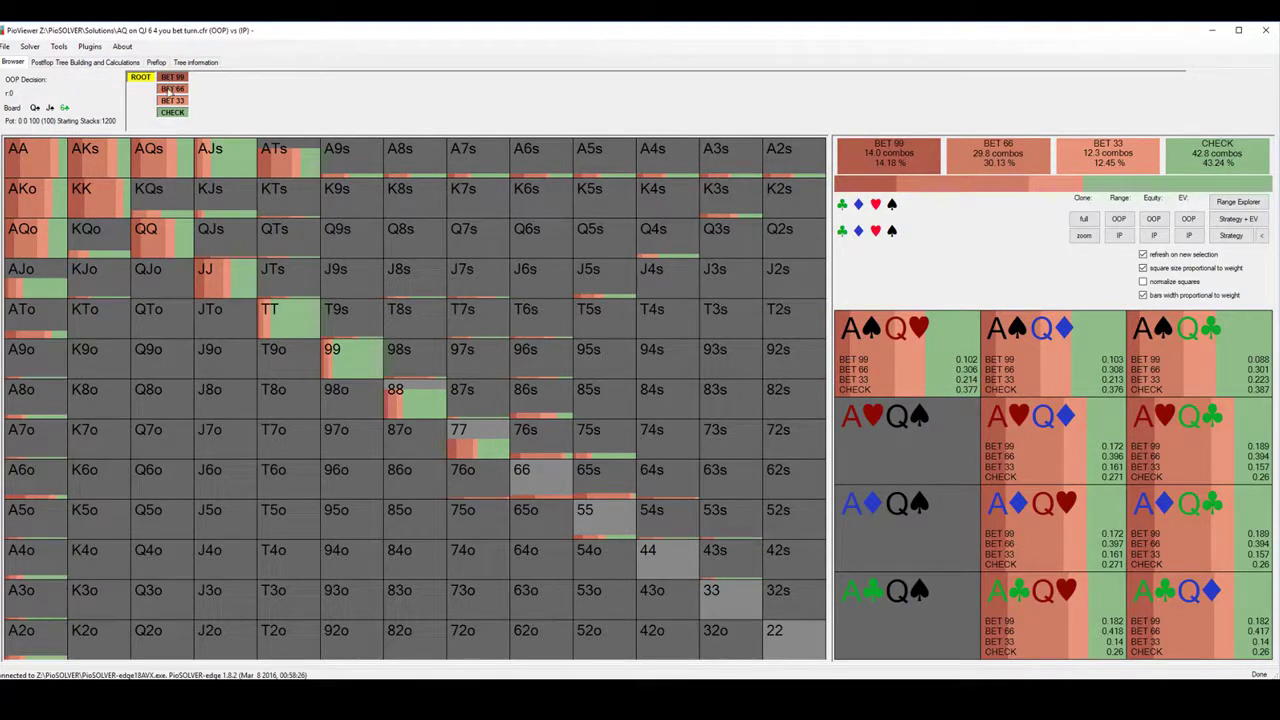
Check the postflop tree-building parameters against the root strategy for KK, and return to the hand grid
{"action": "left_click", "coordinate": [104, 63]}
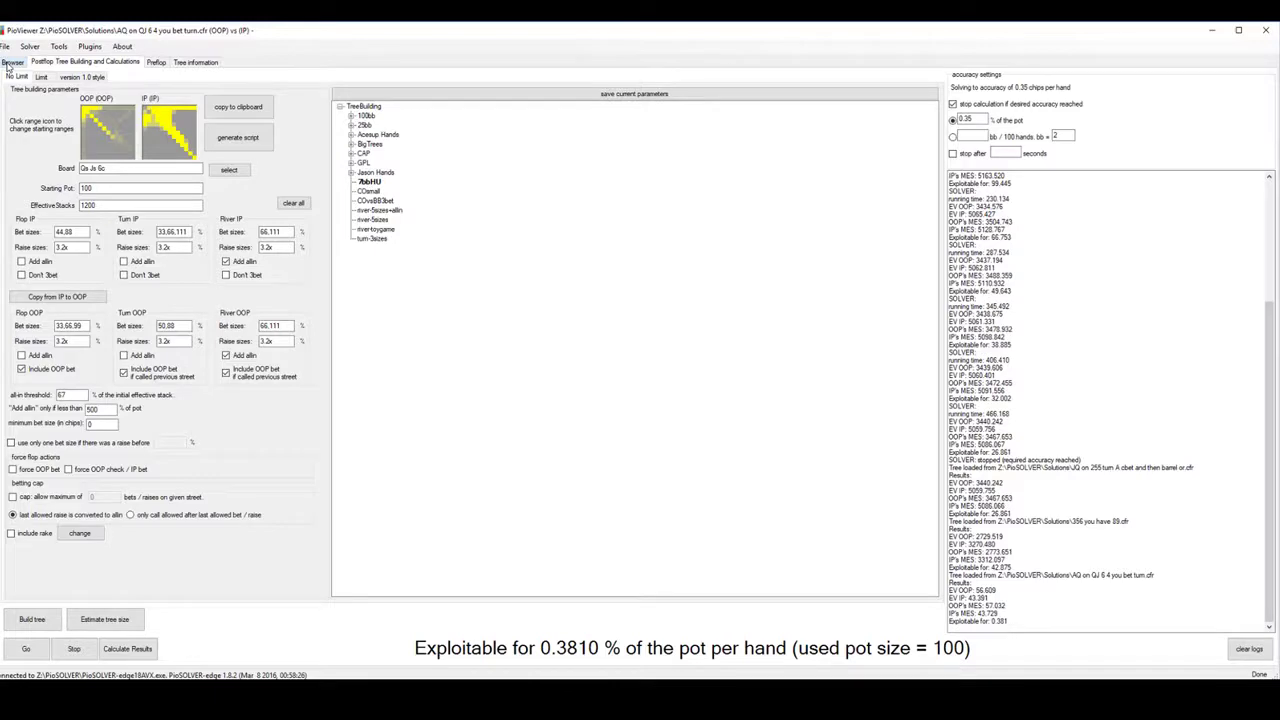
{"action": "left_click", "coordinate": [11, 63]}
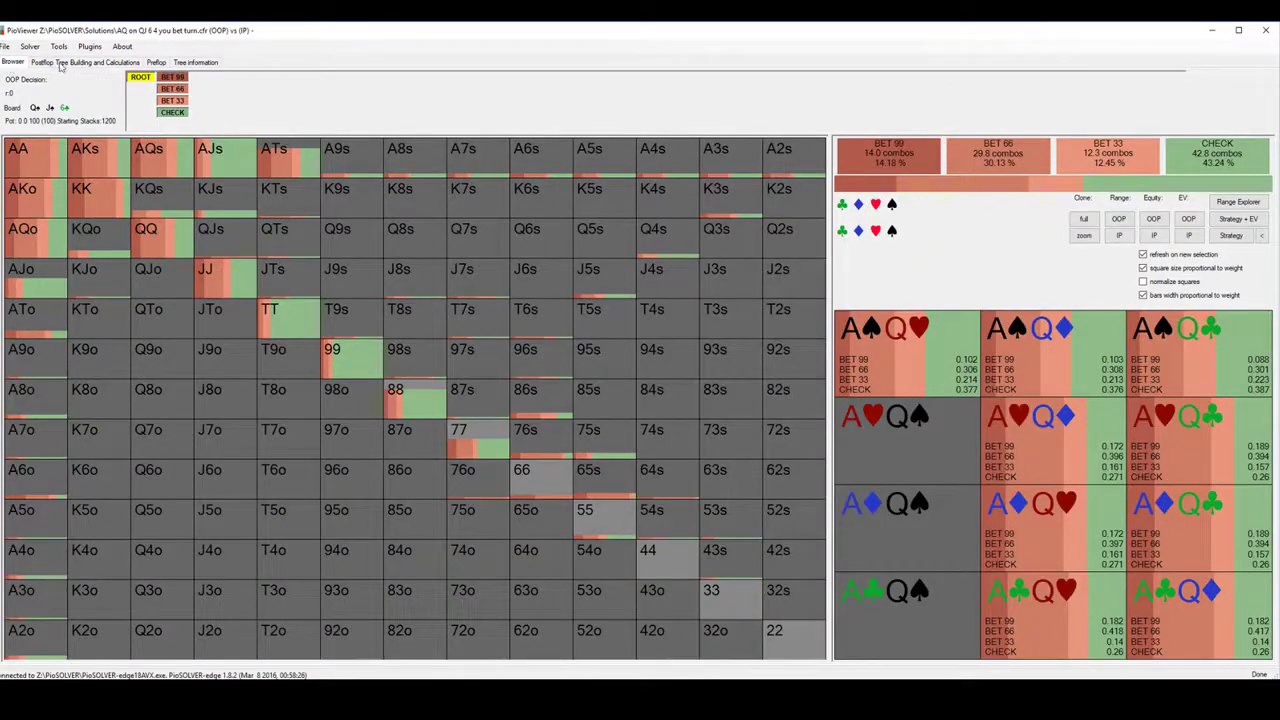
{"action": "left_click", "coordinate": [104, 197]}
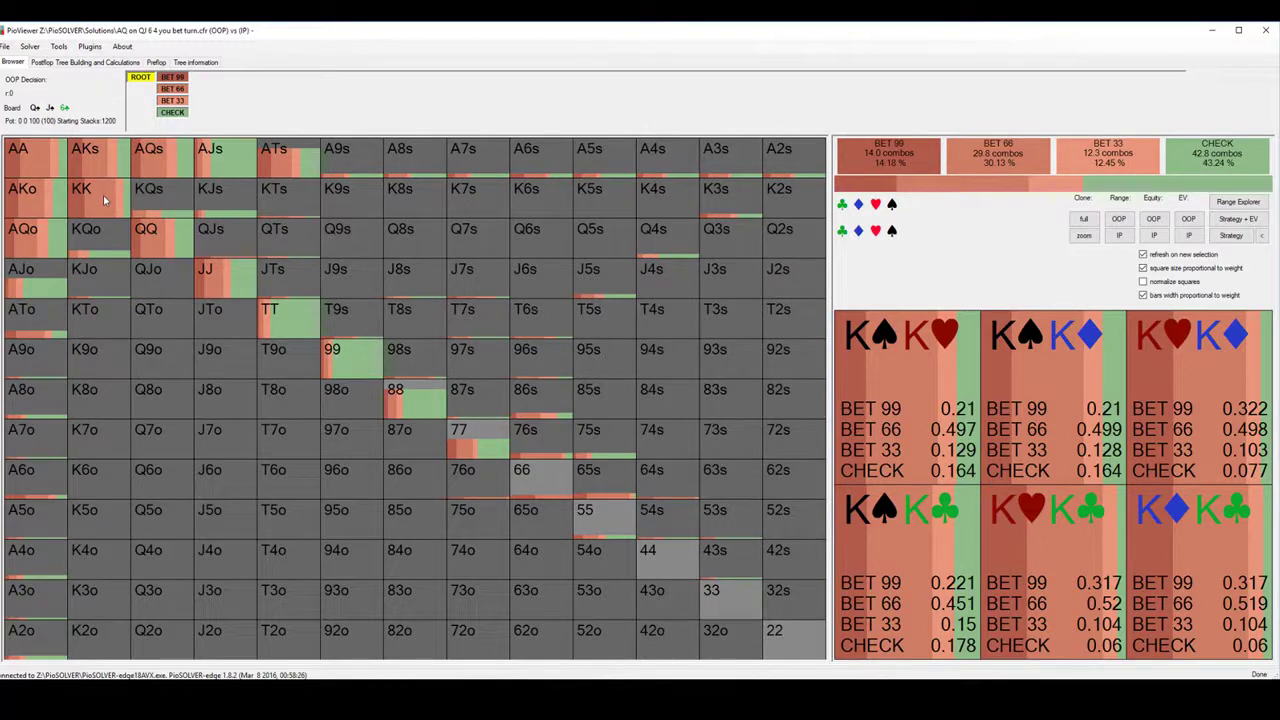
{"action": "left_click", "coordinate": [50, 64]}
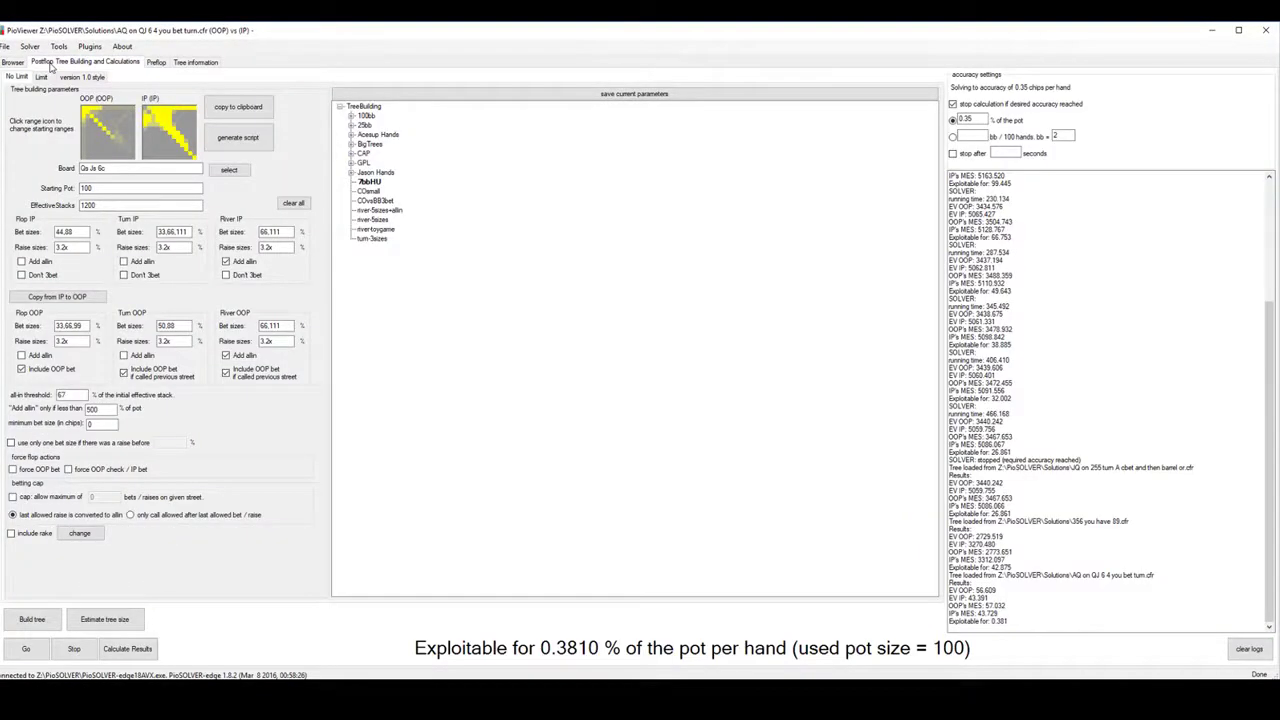
{"action": "left_click", "coordinate": [13, 62]}
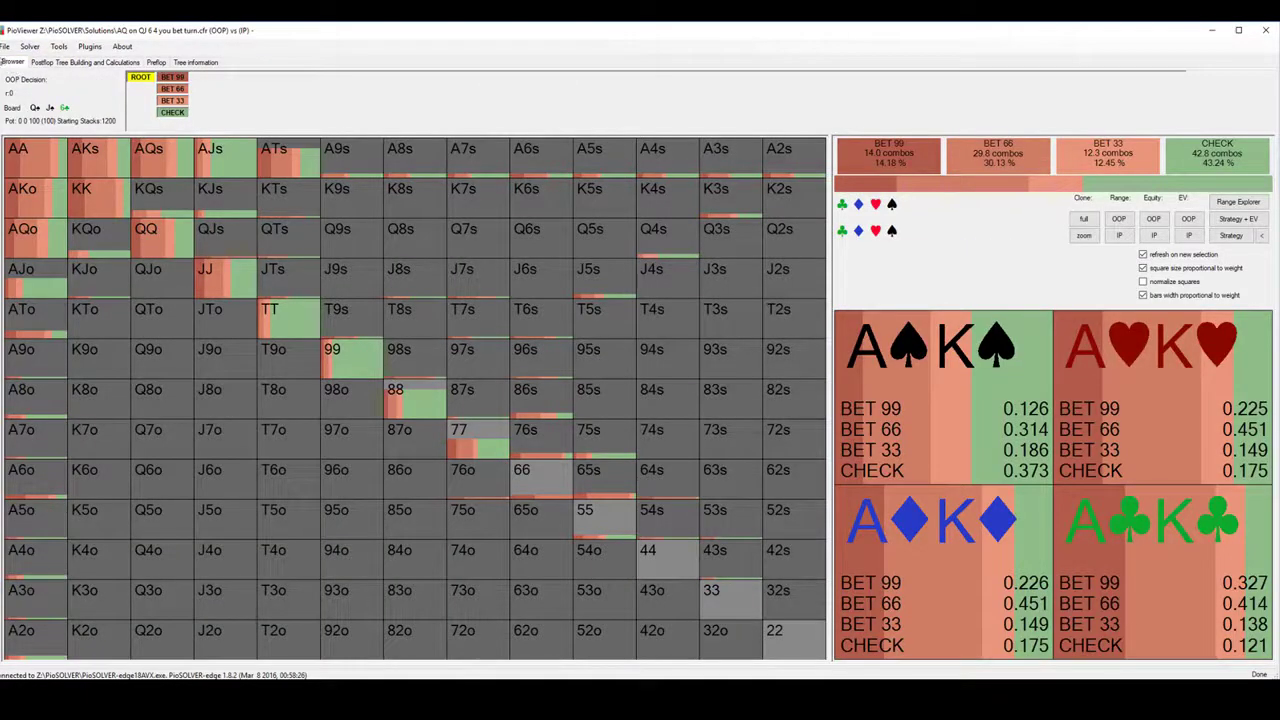
Open the IP response to the root bet of 66 and check it against the tree-building parameters
{"action": "left_click", "coordinate": [172, 89]}
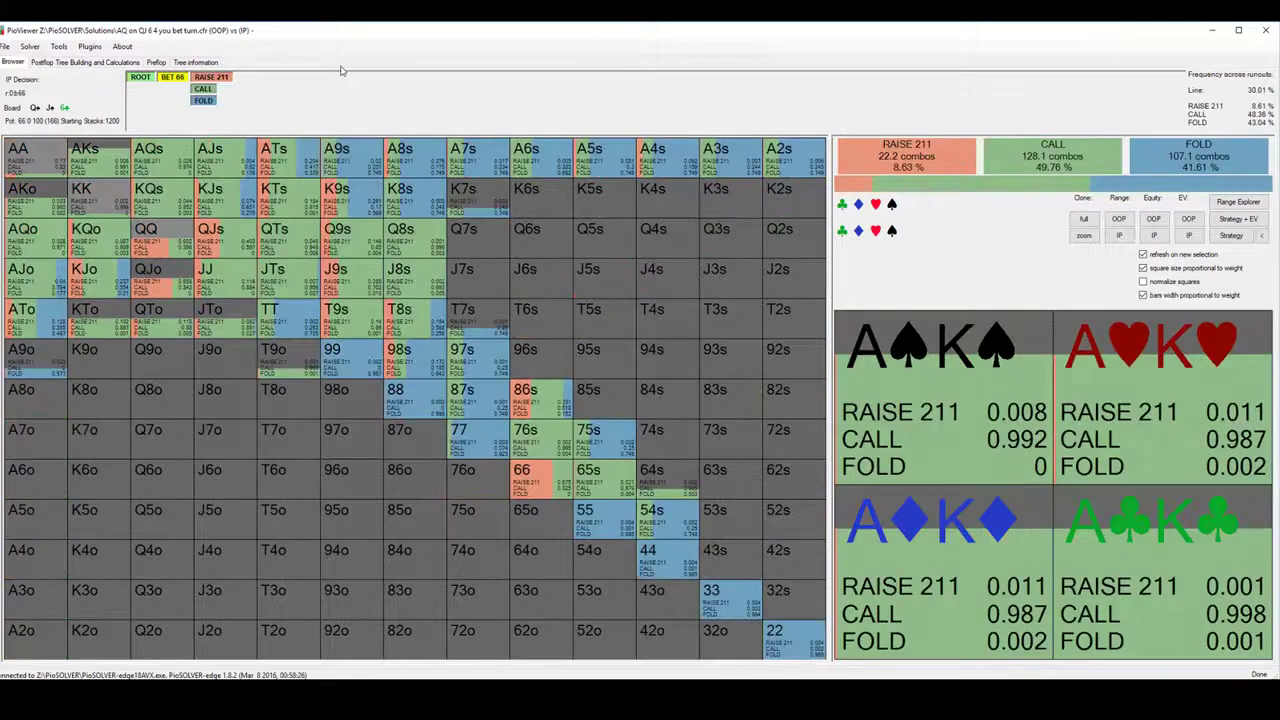
{"action": "left_click", "coordinate": [78, 62]}
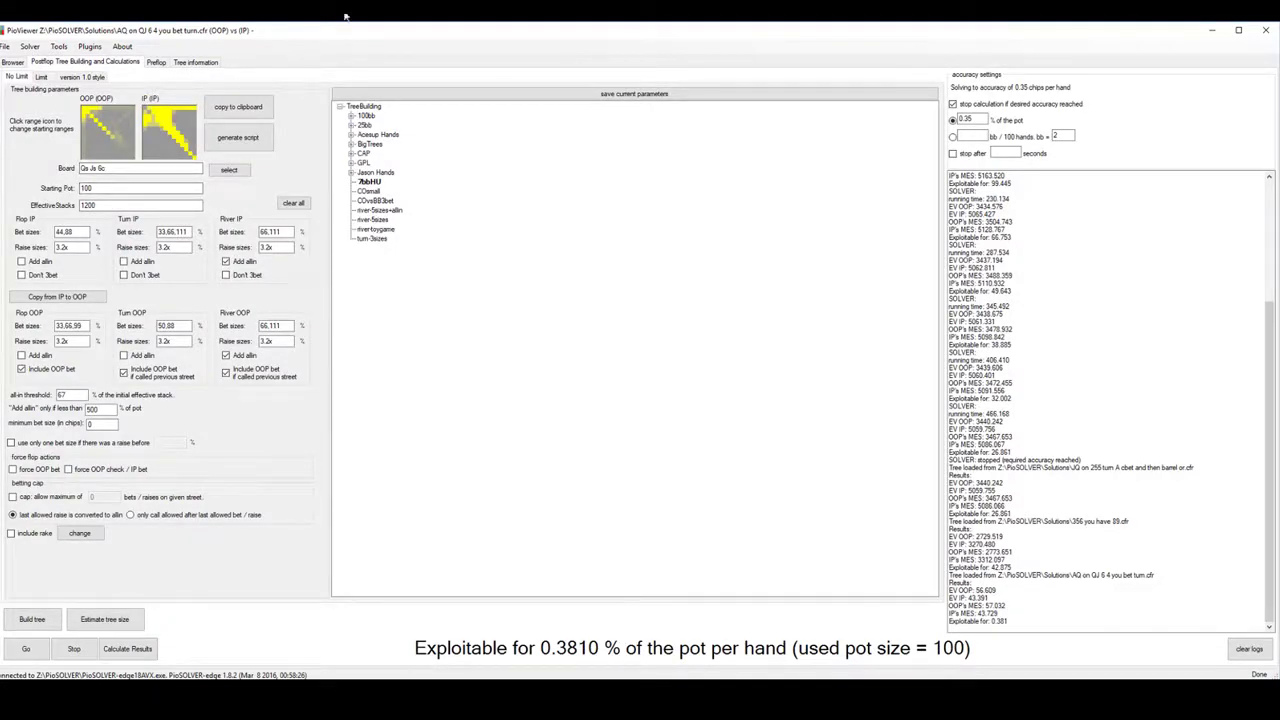
{"action": "left_click", "coordinate": [16, 64]}
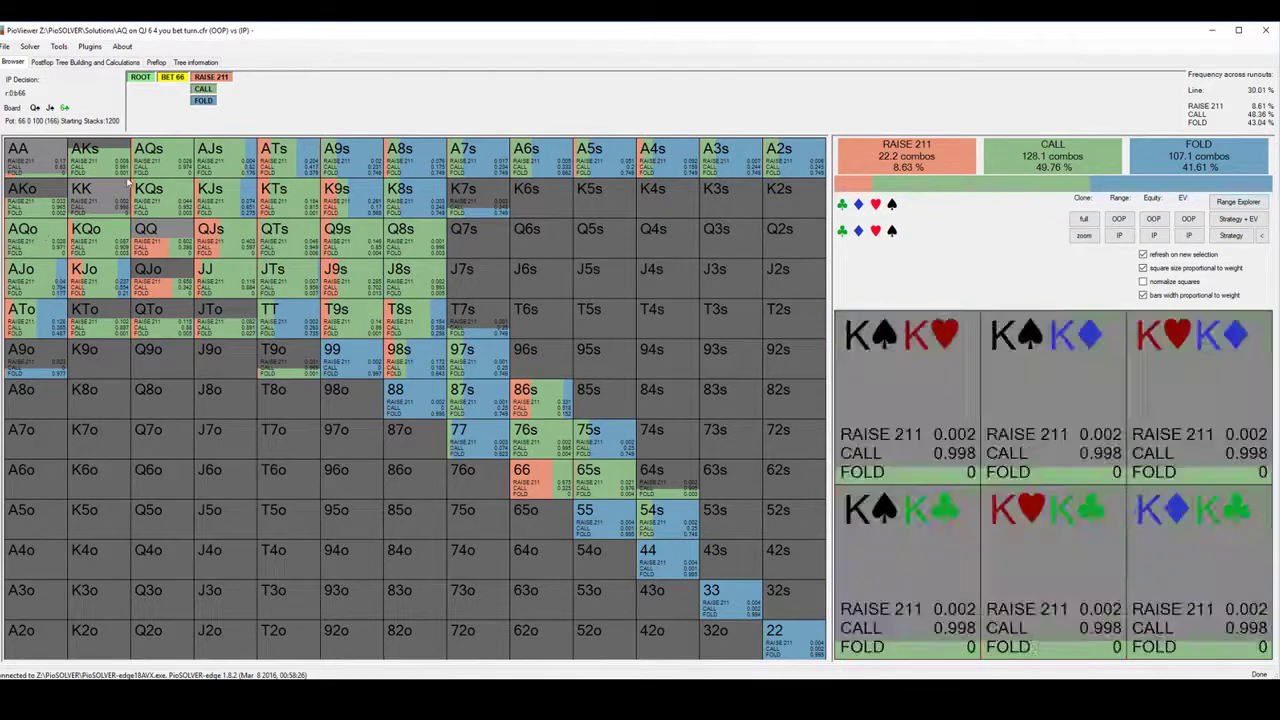
Follow the call line to the 4♠ turn and open the IP decision after OOP checks
{"action": "left_click", "coordinate": [203, 90]}
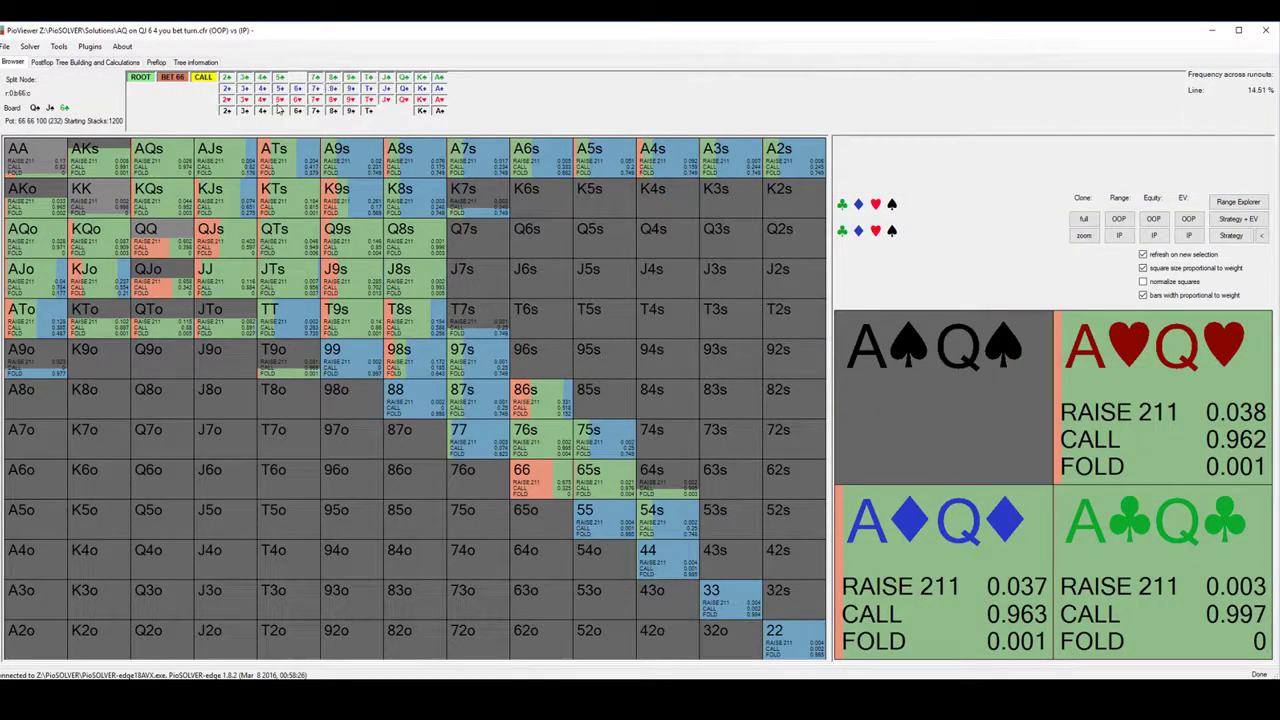
{"action": "left_click", "coordinate": [262, 110]}
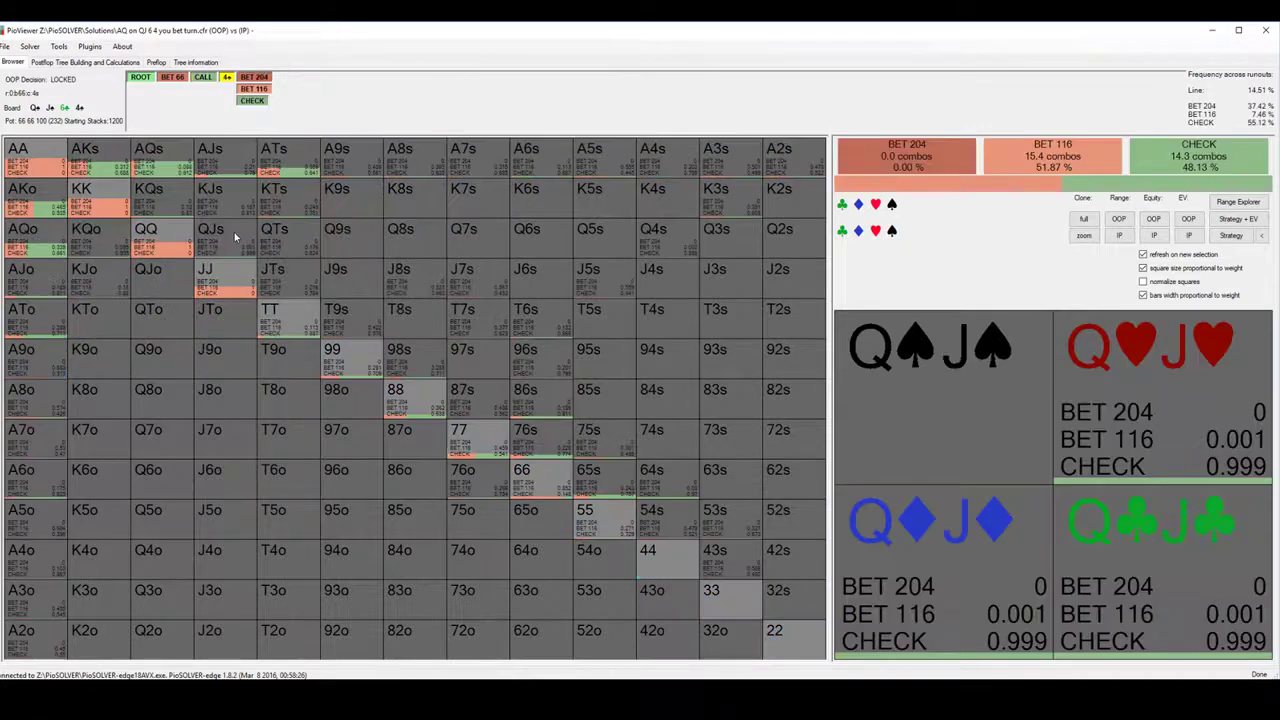
{"action": "left_click", "coordinate": [257, 101]}
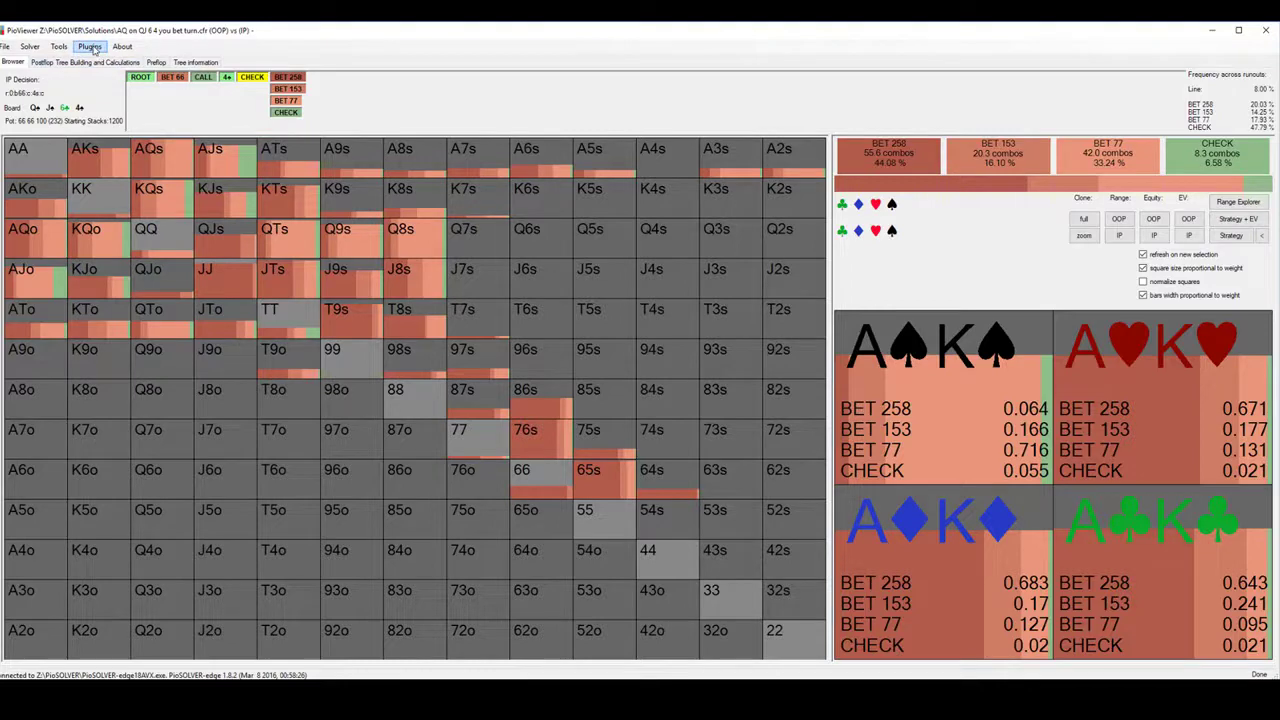
Go back to the OOP decision on the 4♠ turn and review the tree-building parameters for it
{"action": "left_click", "coordinate": [203, 78]}
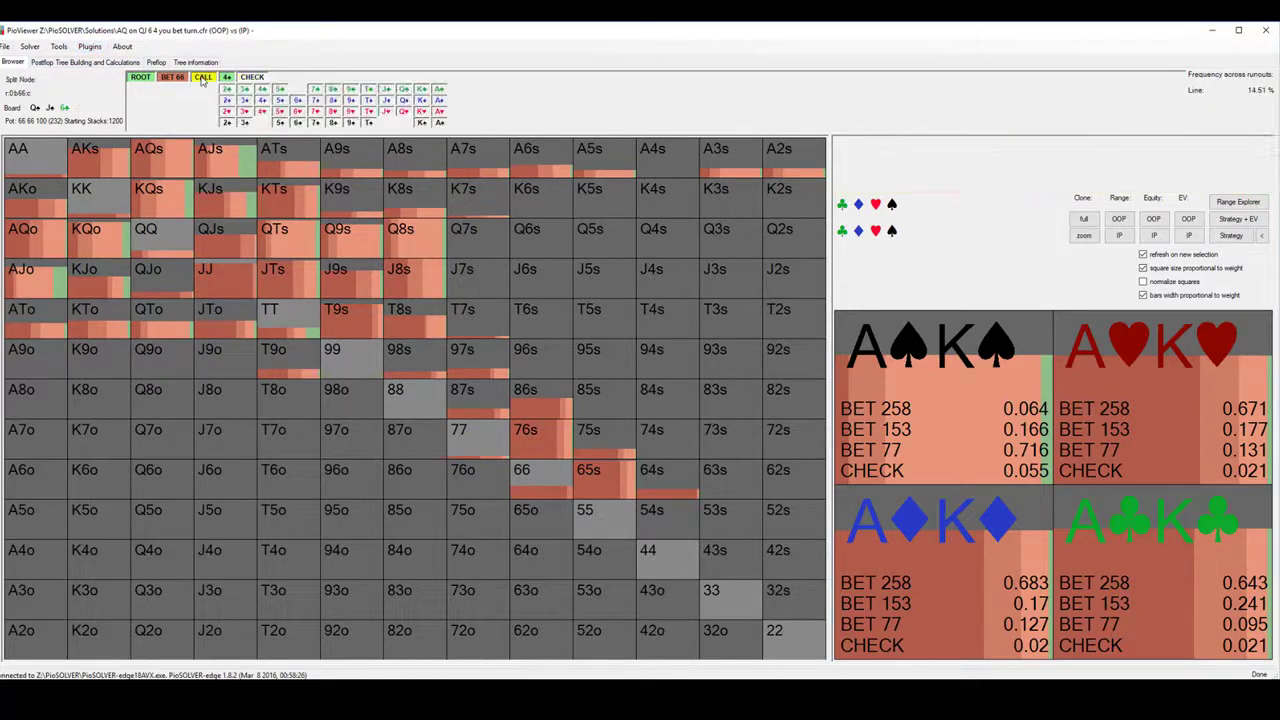
{"action": "left_click", "coordinate": [227, 78]}
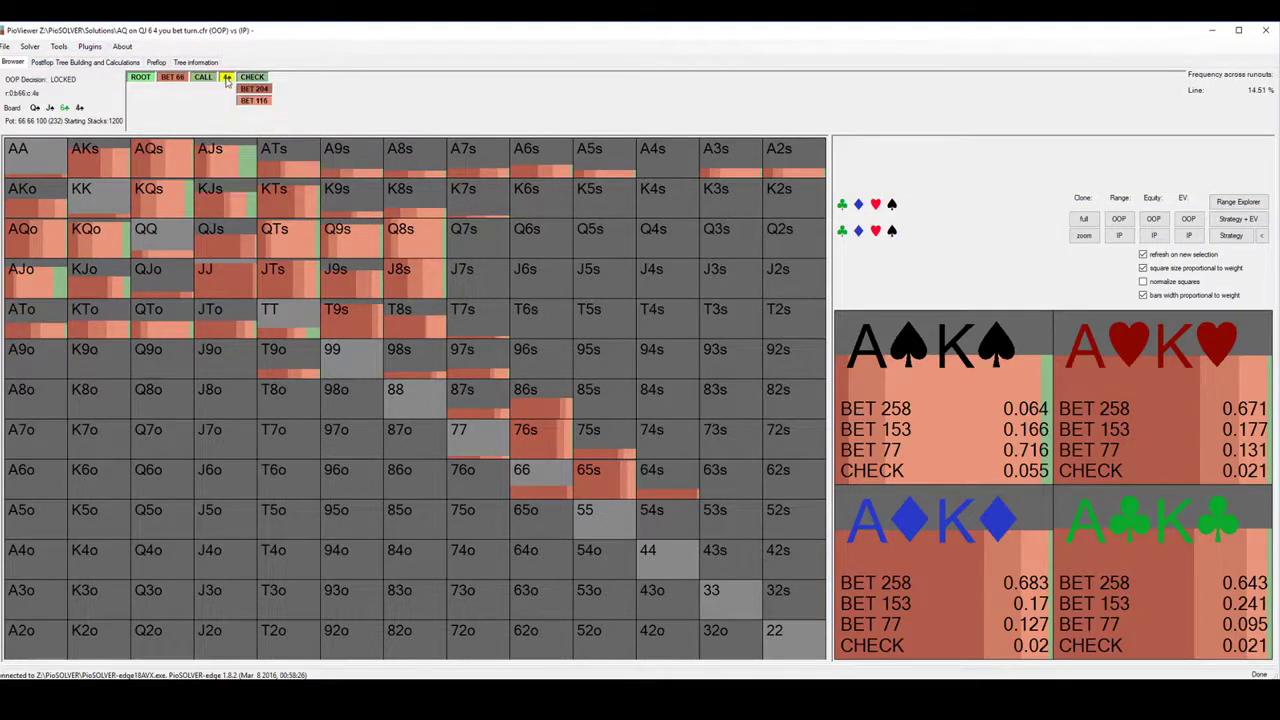
{"action": "left_click", "coordinate": [99, 63]}
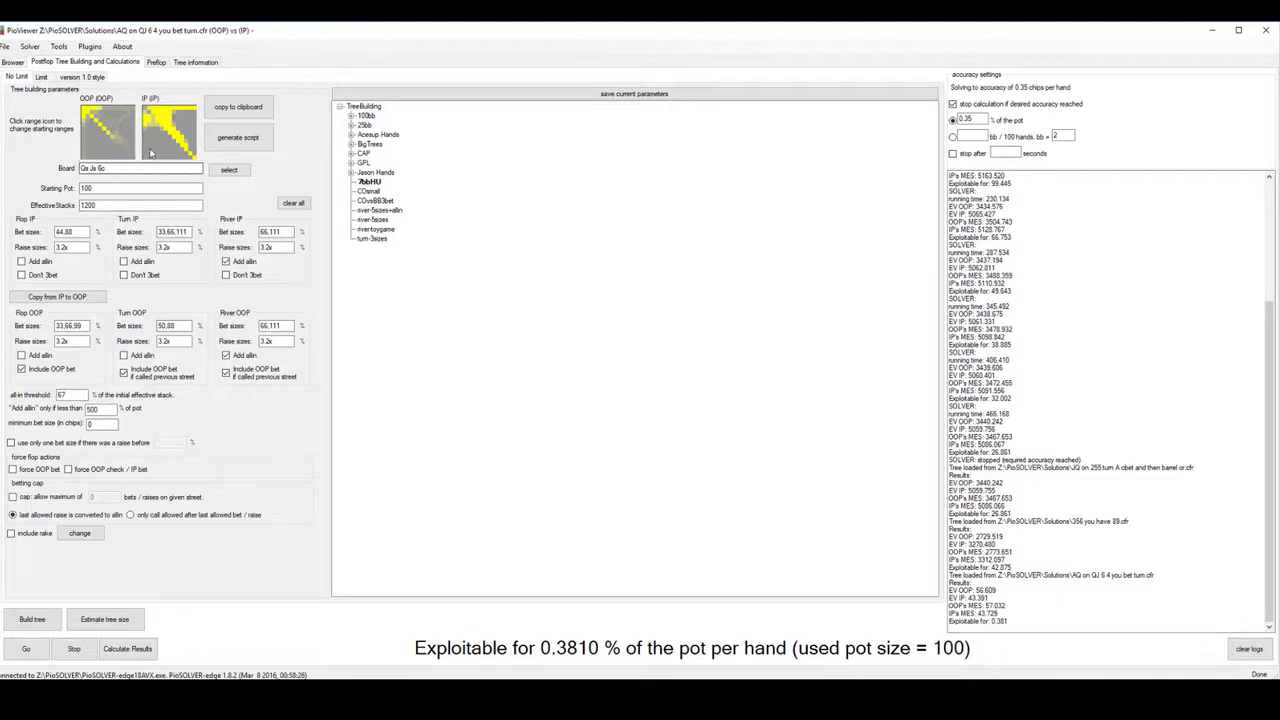
{"action": "left_click", "coordinate": [12, 62]}
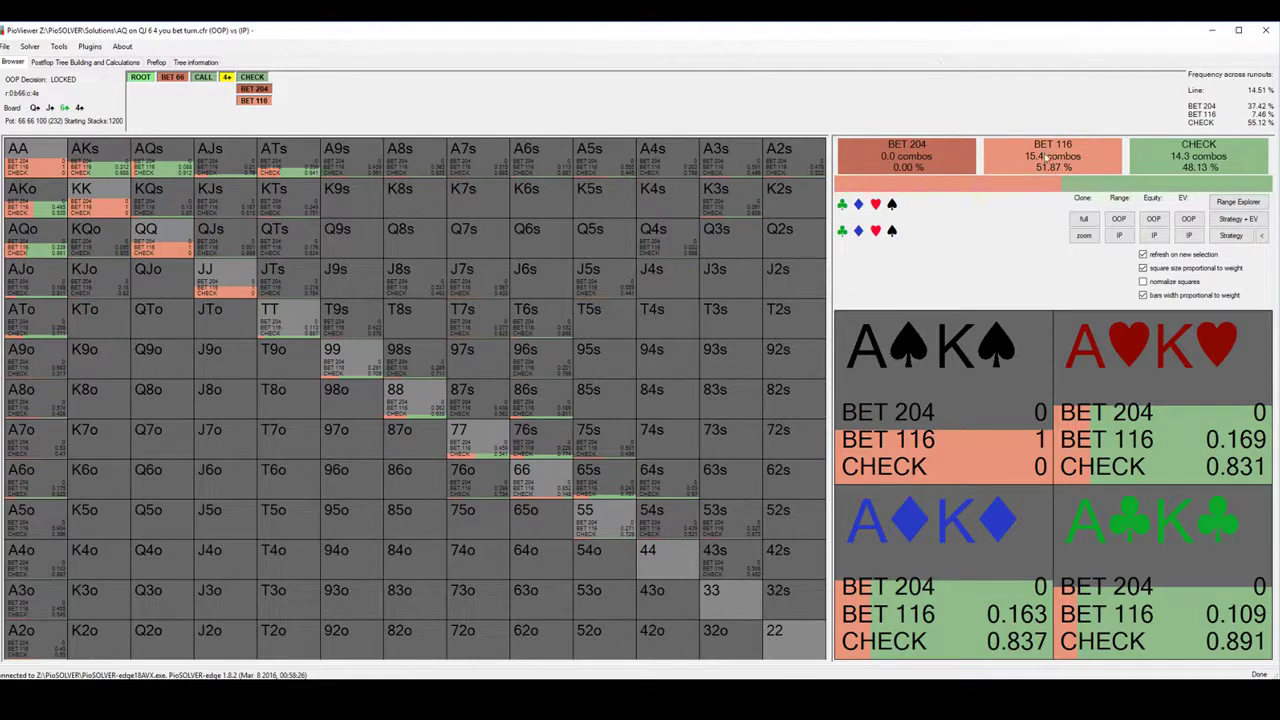
Display the OOP range that bets 116 and open the strategy-locking window for this turn decision
{"action": "left_click", "coordinate": [1047, 158]}
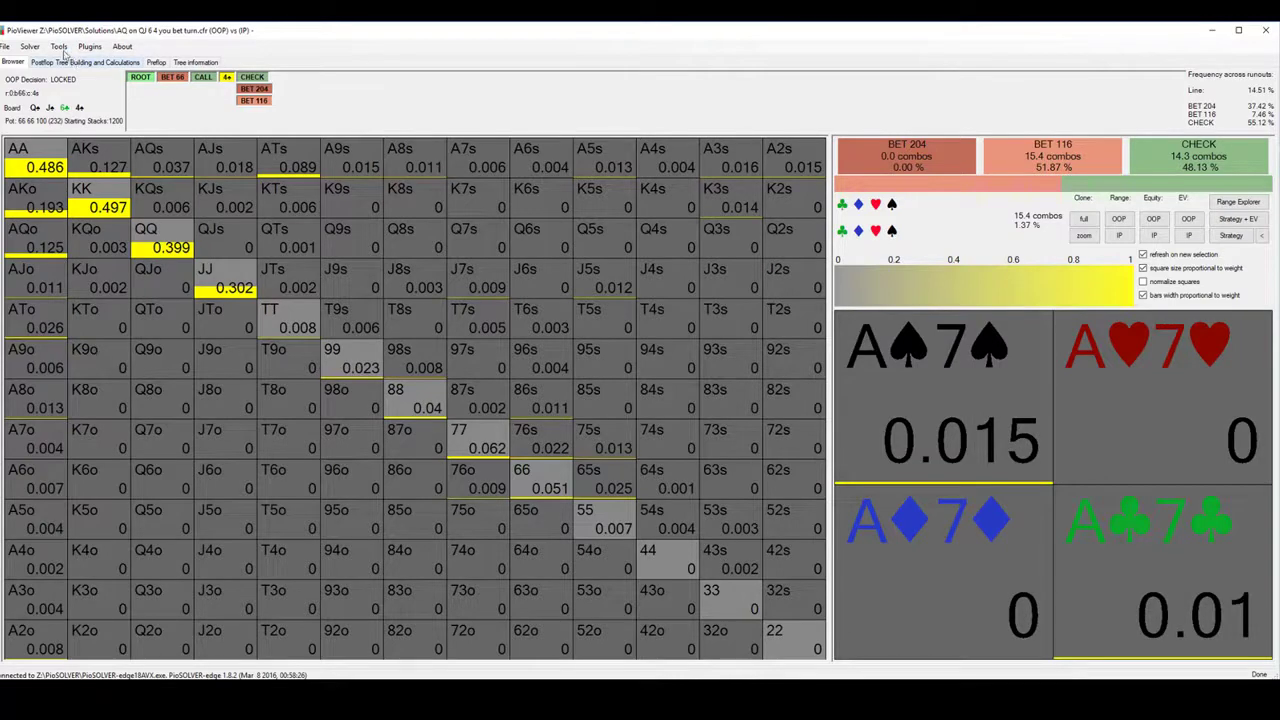
{"action": "left_click", "coordinate": [59, 47]}
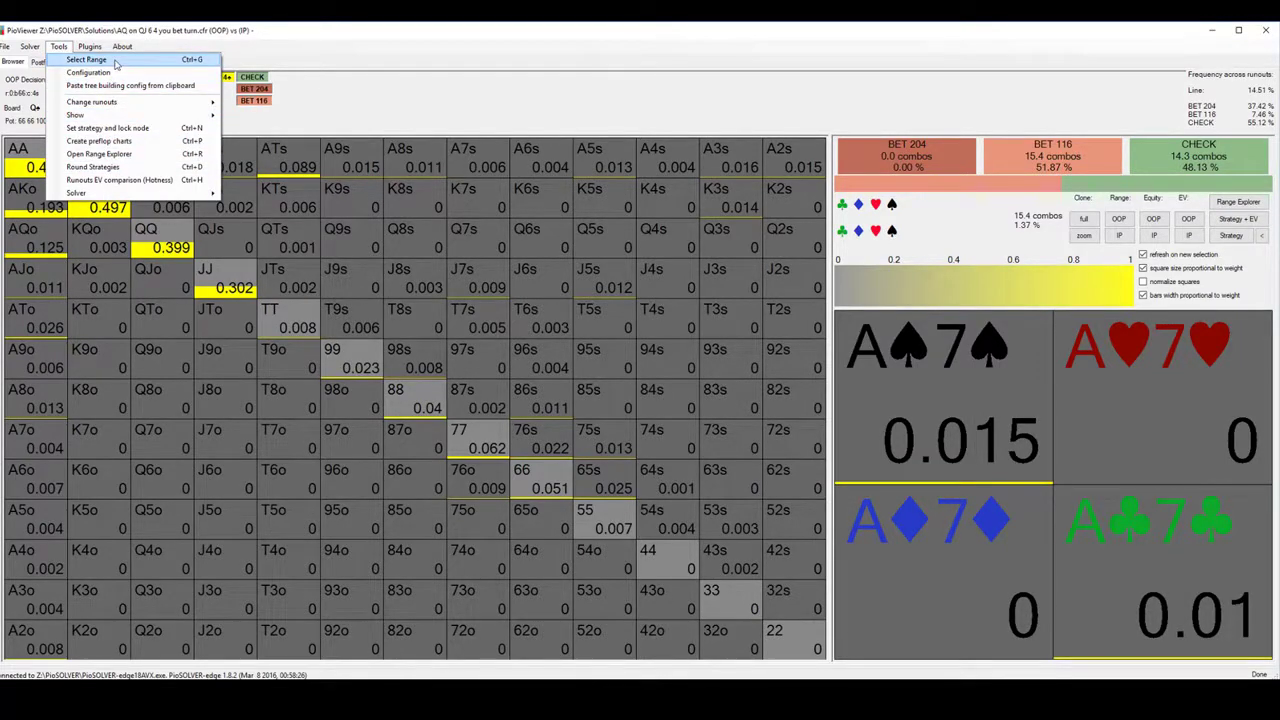
{"action": "left_click", "coordinate": [107, 128]}
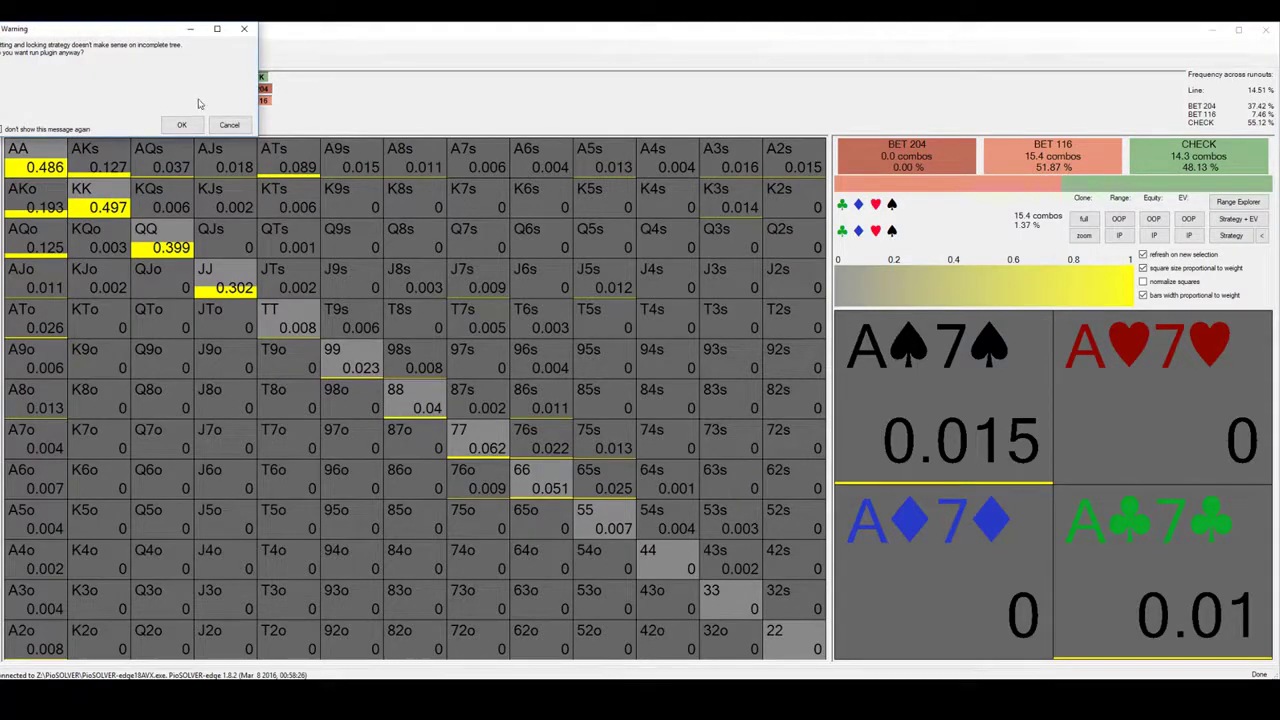
{"action": "left_click", "coordinate": [178, 123]}
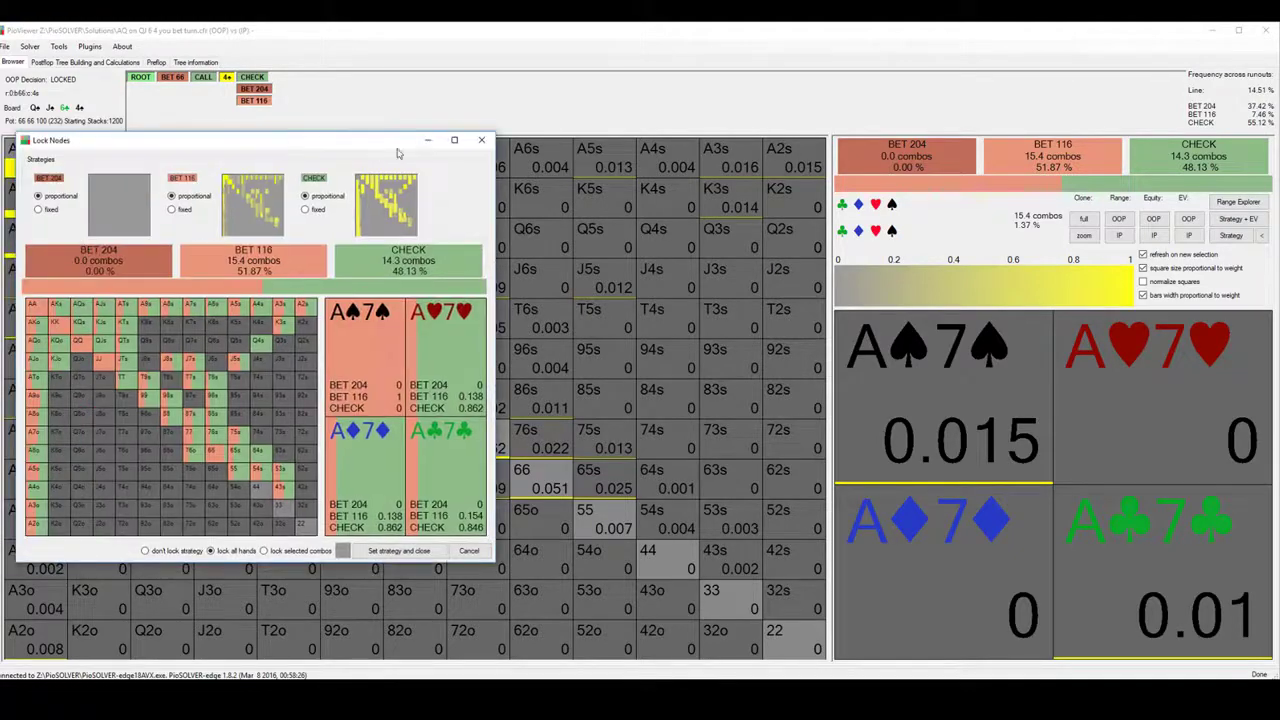
{"action": "left_click_drag", "start_coordinate": [380, 137], "coordinate": [507, 143]}
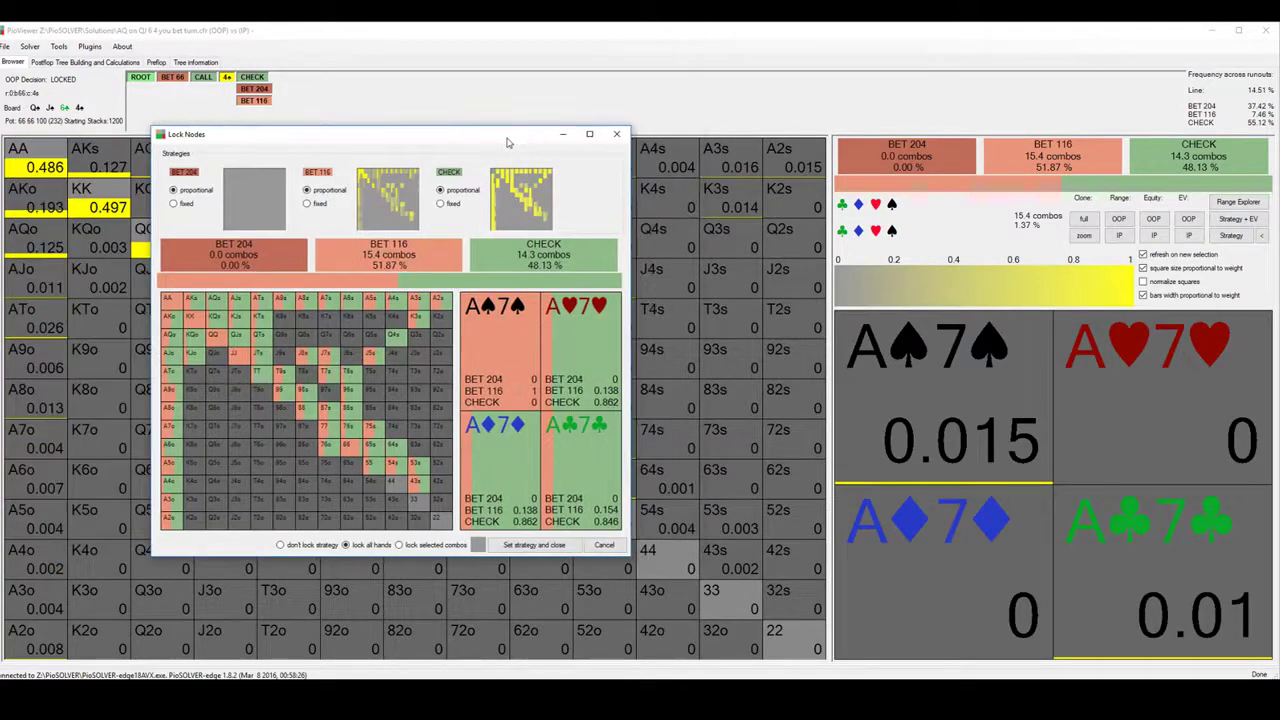
Inspect the locked BET 116 range filtered by spades and the CHECK range, and close the locking window without setting a strategy
{"action": "left_click", "coordinate": [380, 176]}
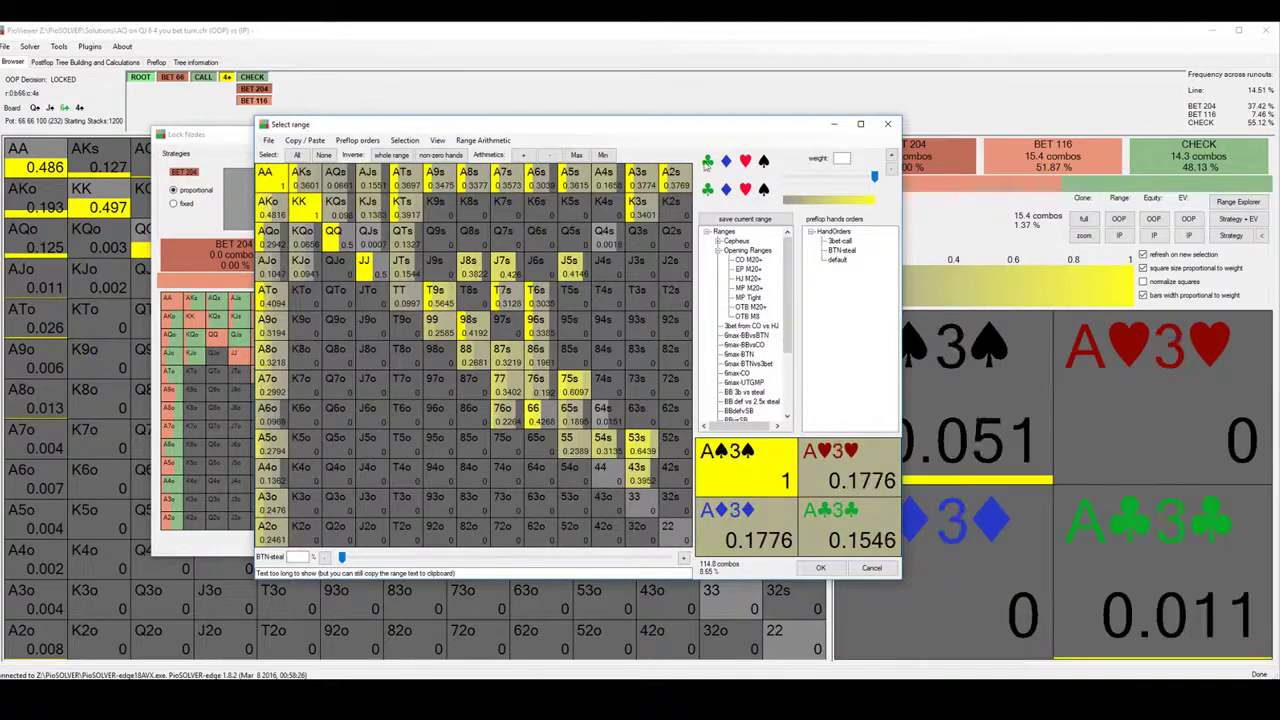
{"action": "left_click", "coordinate": [763, 161]}
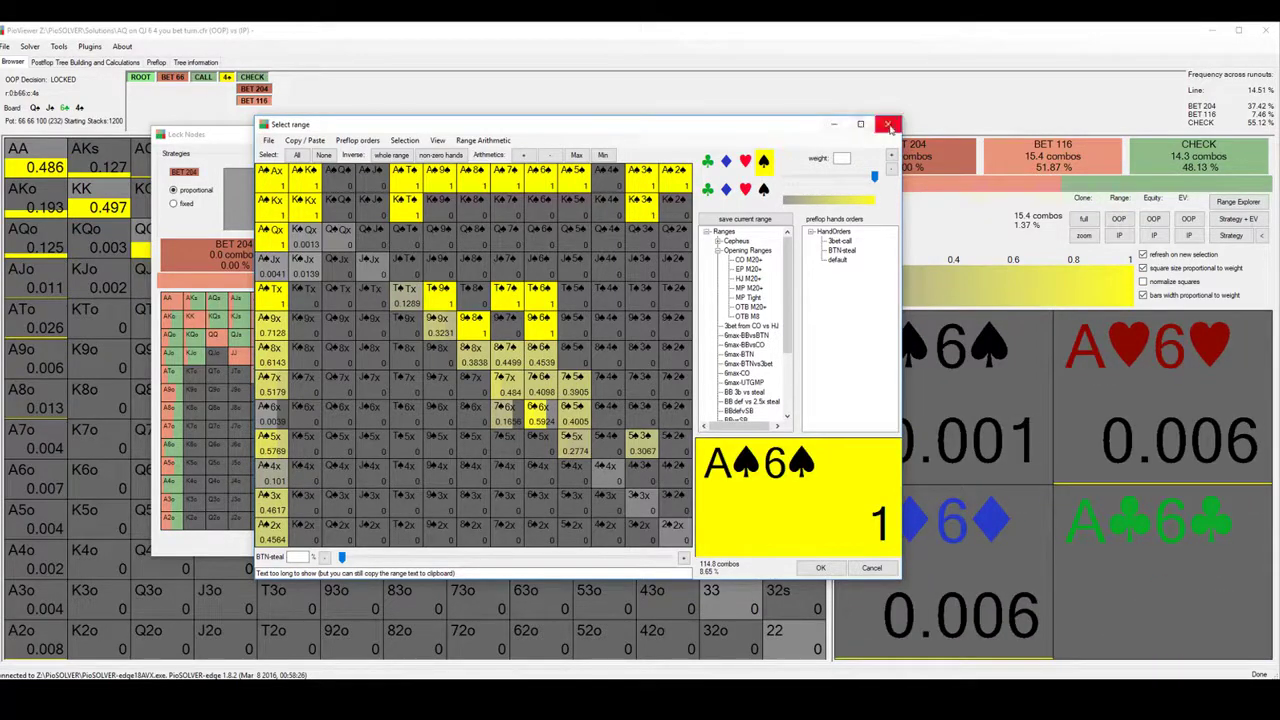
{"action": "left_click", "coordinate": [888, 126]}
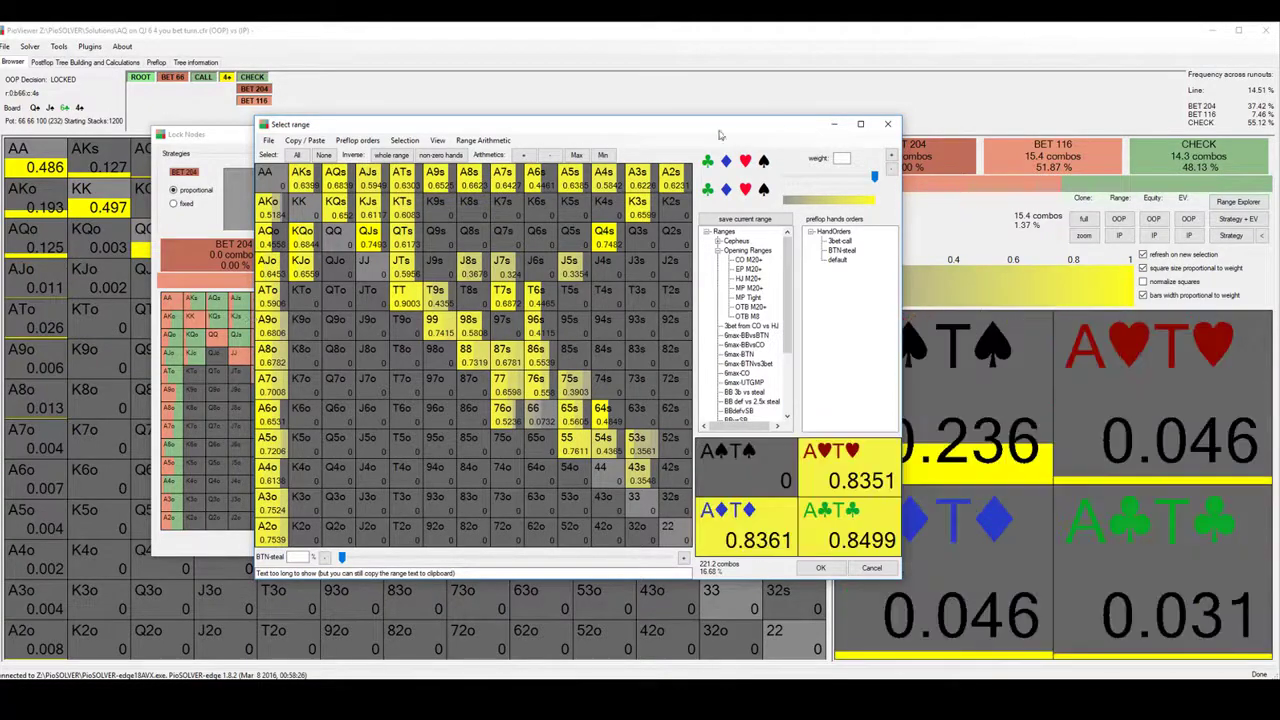
{"action": "left_click", "coordinate": [887, 124]}
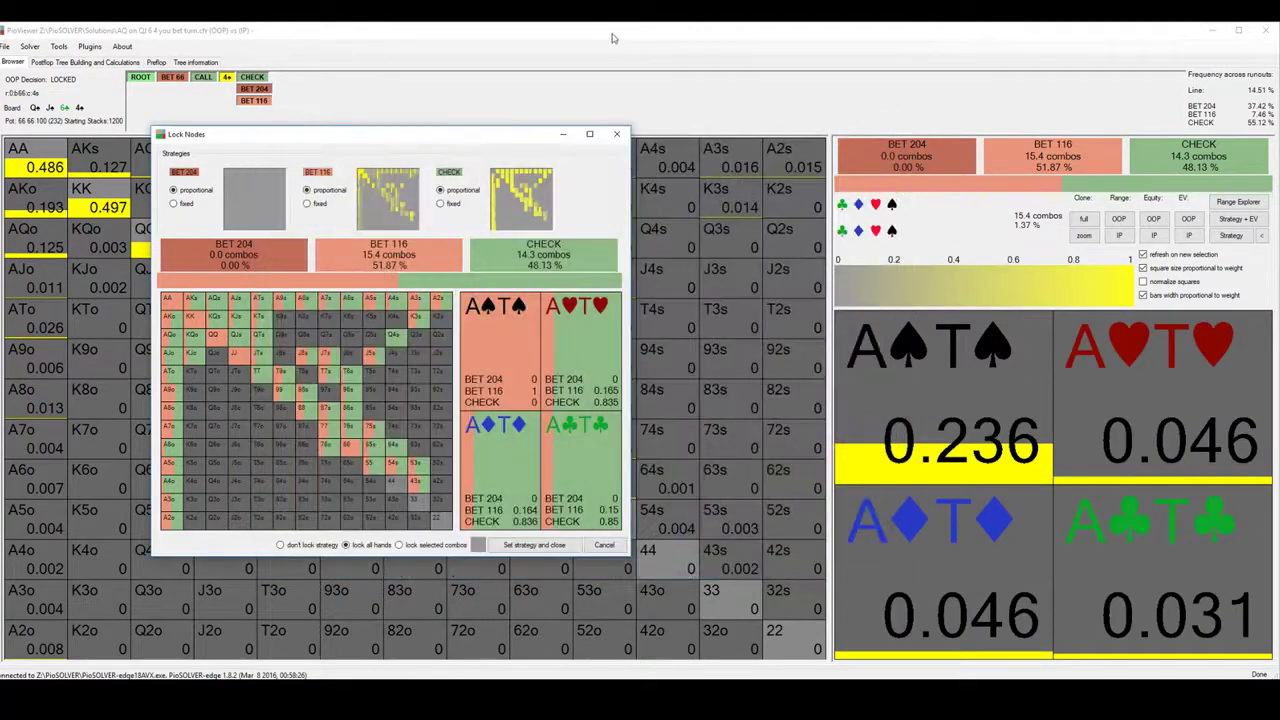
{"action": "left_click", "coordinate": [617, 135]}
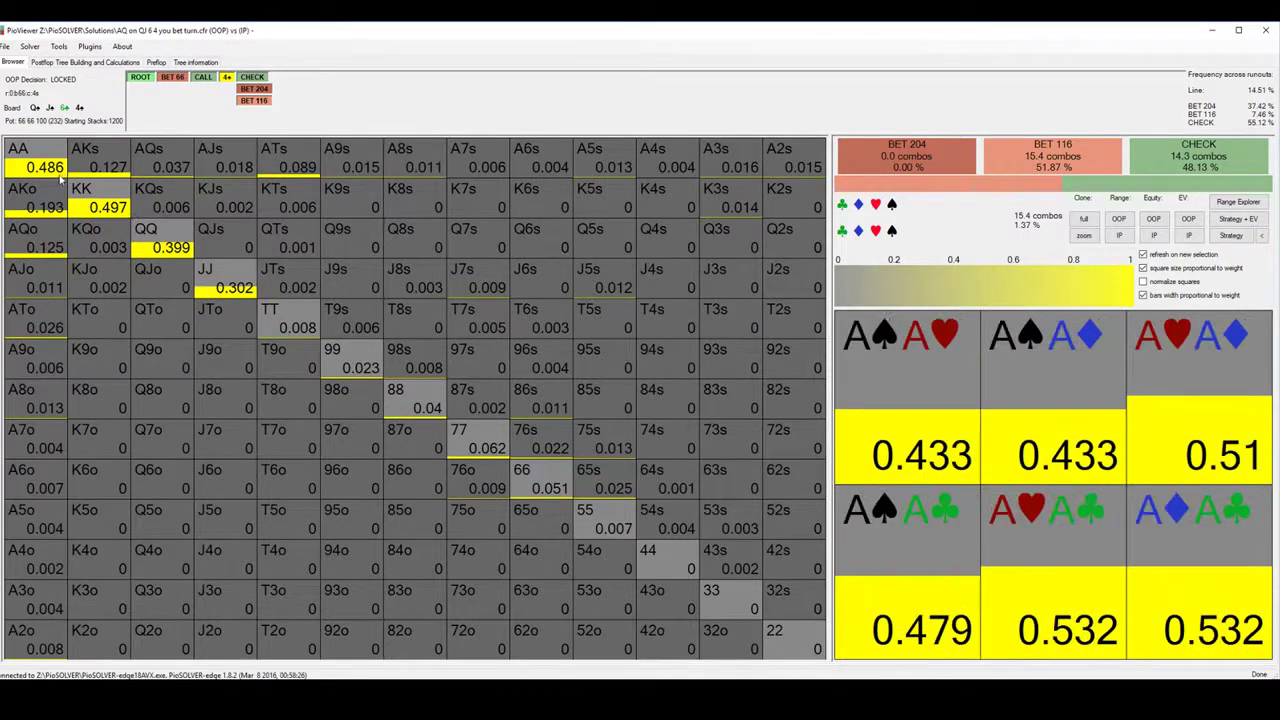
Restore the strategy display and compare the OOP decision on the 4♠ turn with the IP decision after a check
{"action": "left_click", "coordinate": [1231, 235]}
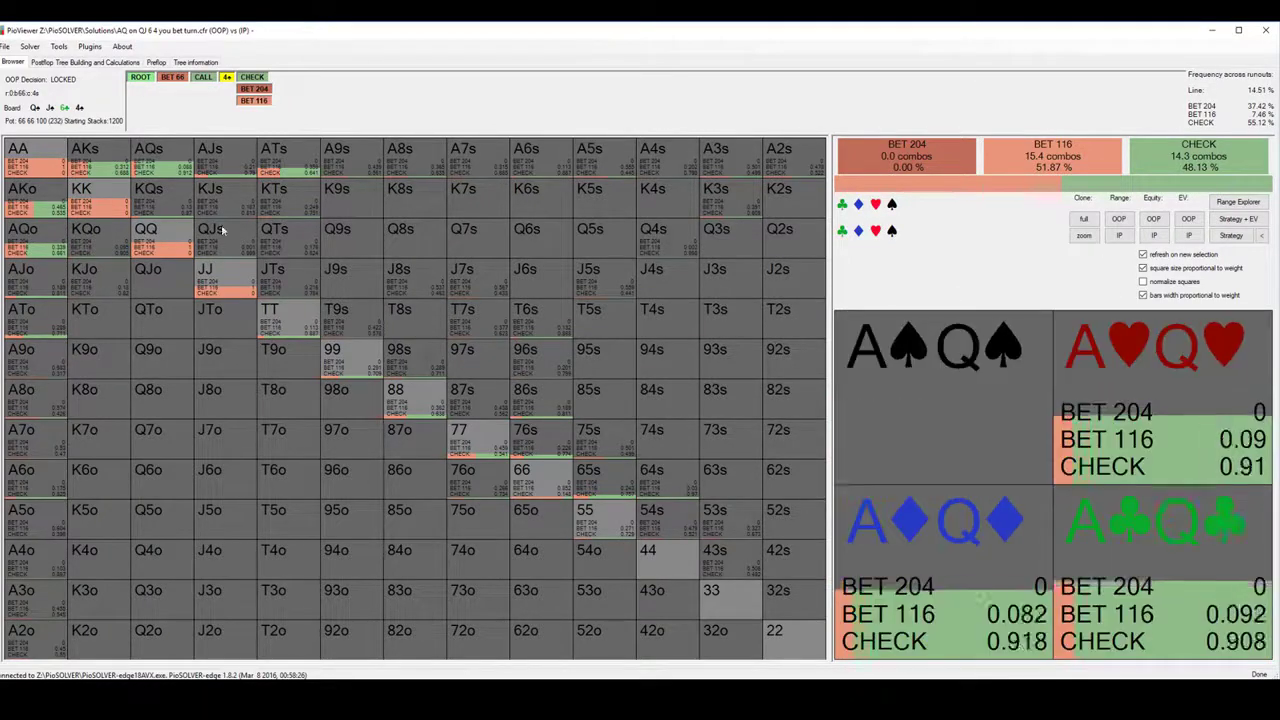
{"action": "left_click", "coordinate": [255, 78]}
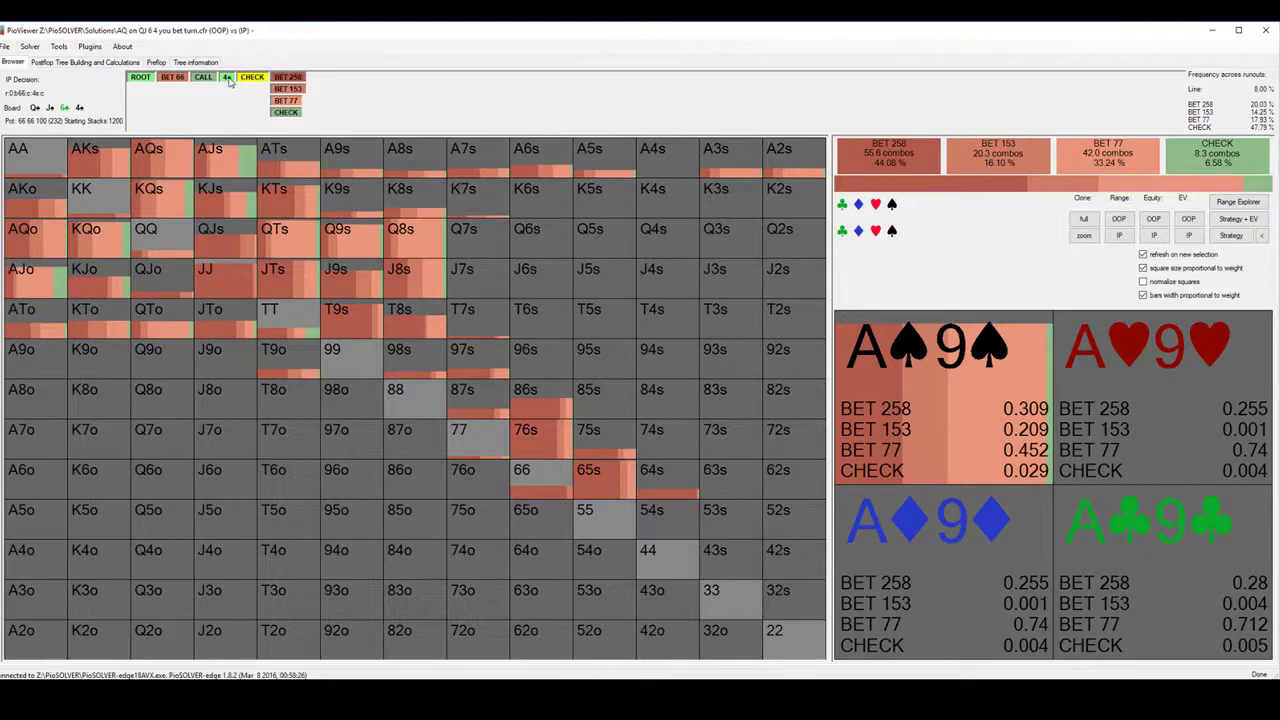
{"action": "left_click", "coordinate": [247, 78]}
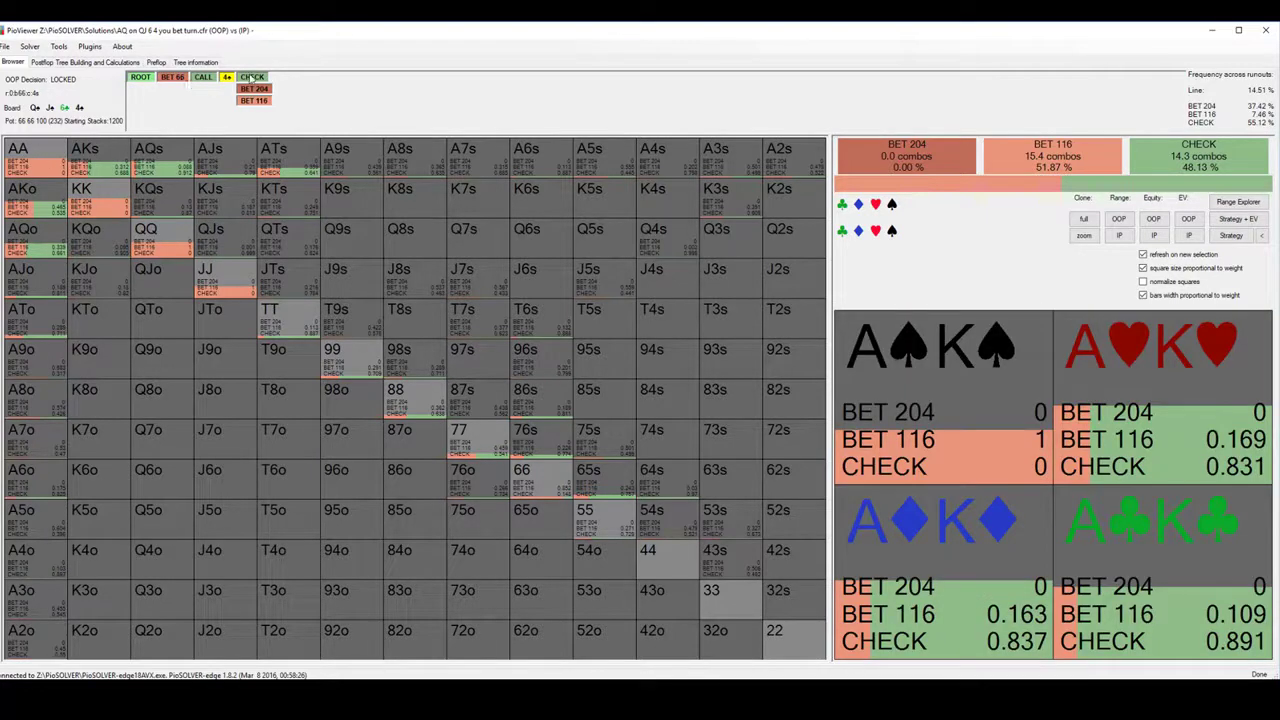
{"action": "left_click", "coordinate": [252, 78]}
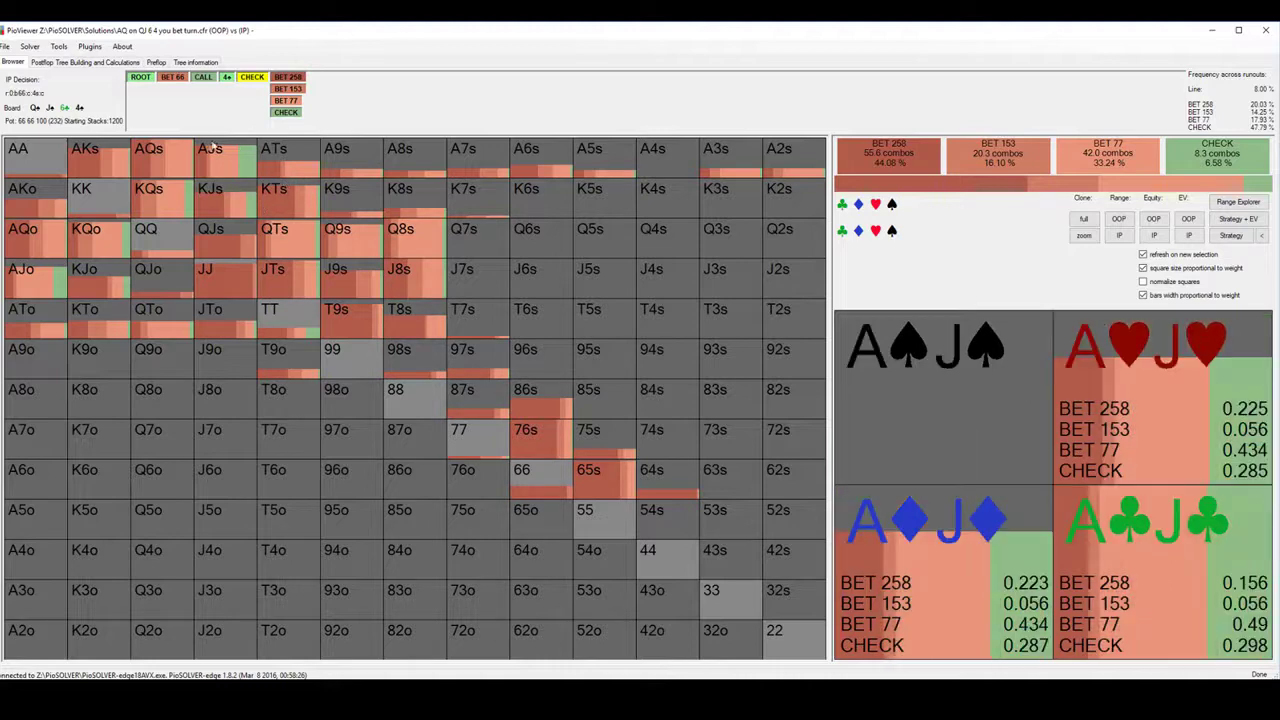
Compare the tree-building bet sizes with the IP strategy after OOP's turn check, ending on the strategy grid
{"action": "left_click", "coordinate": [79, 64]}
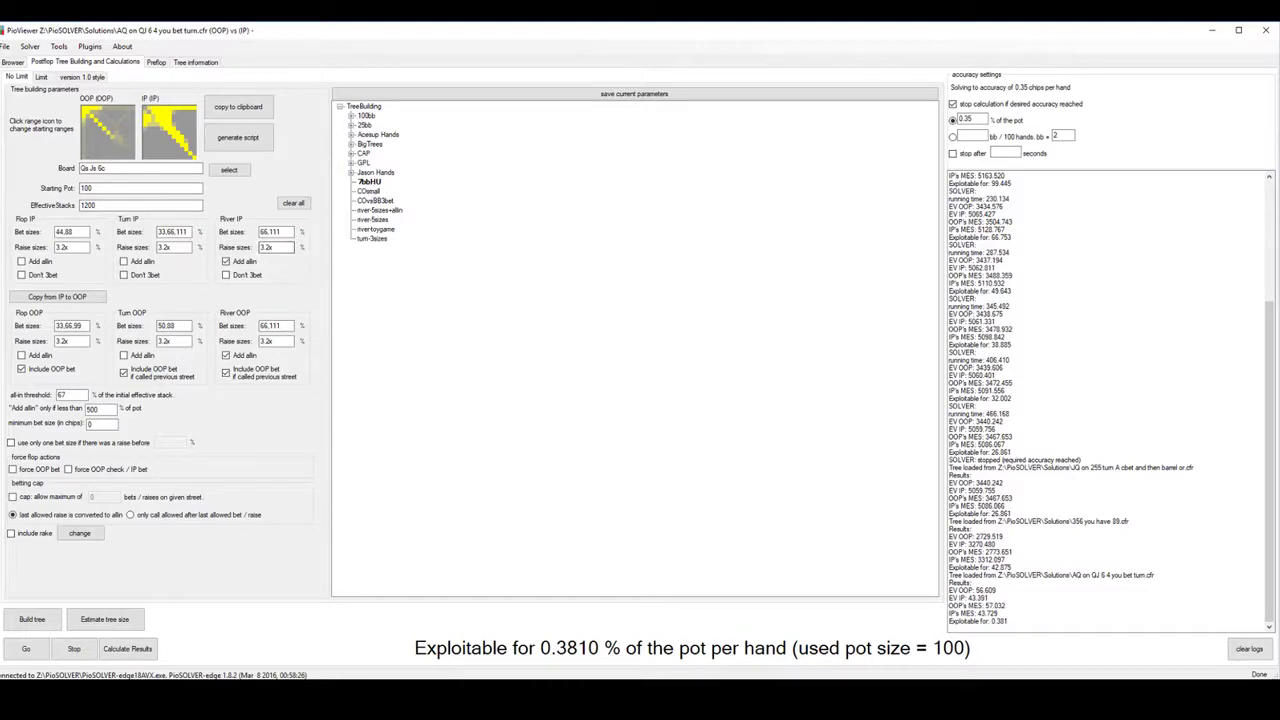
{"action": "left_click", "coordinate": [14, 63]}
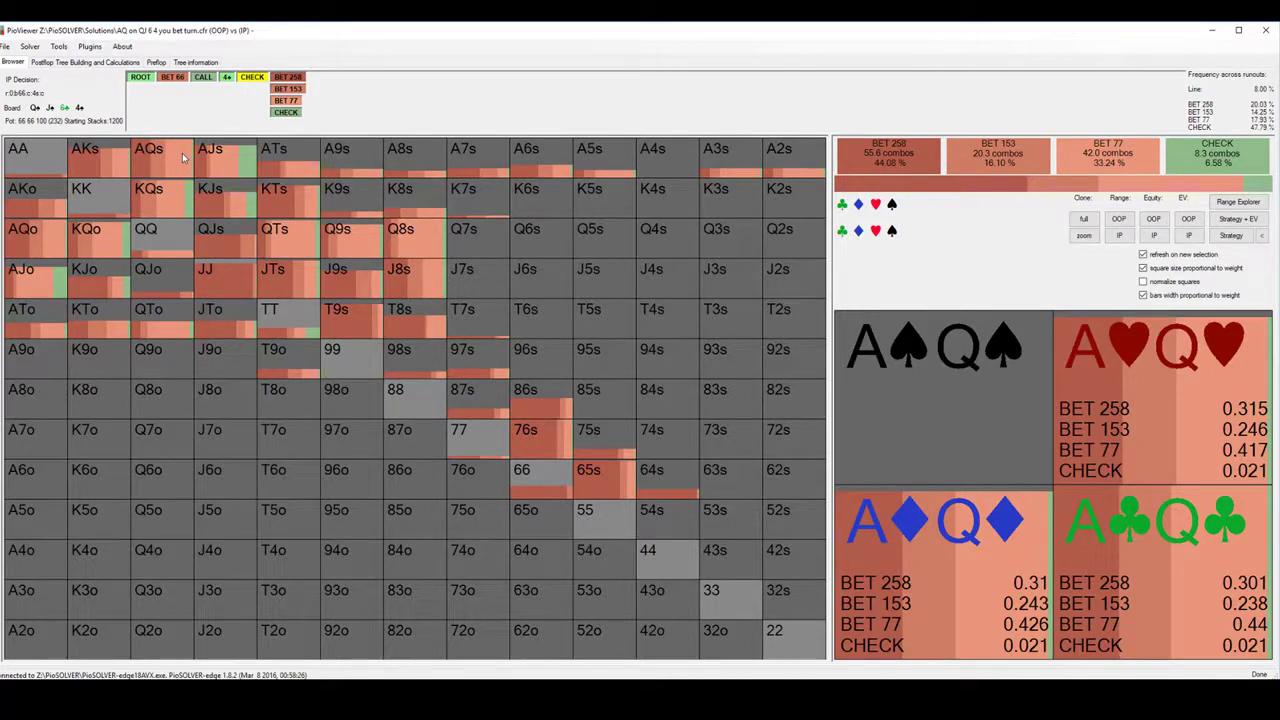
{"action": "left_click", "coordinate": [90, 64]}
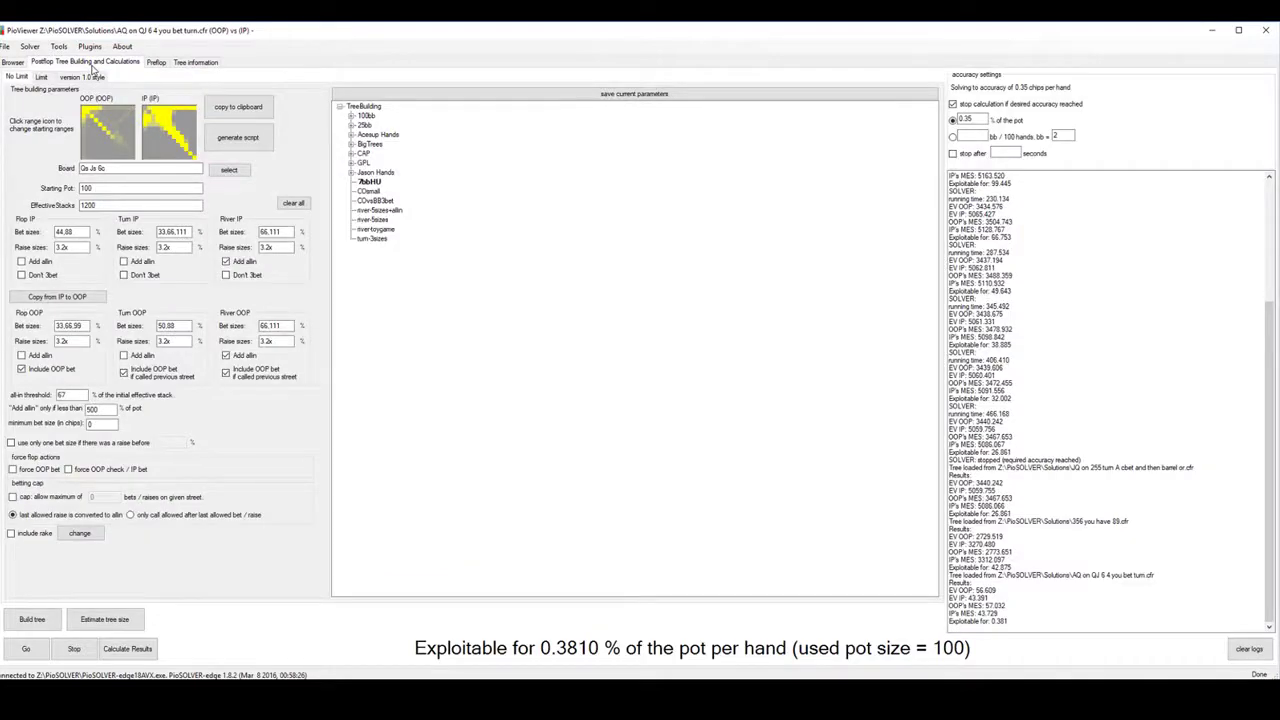
{"action": "left_click", "coordinate": [12, 62]}
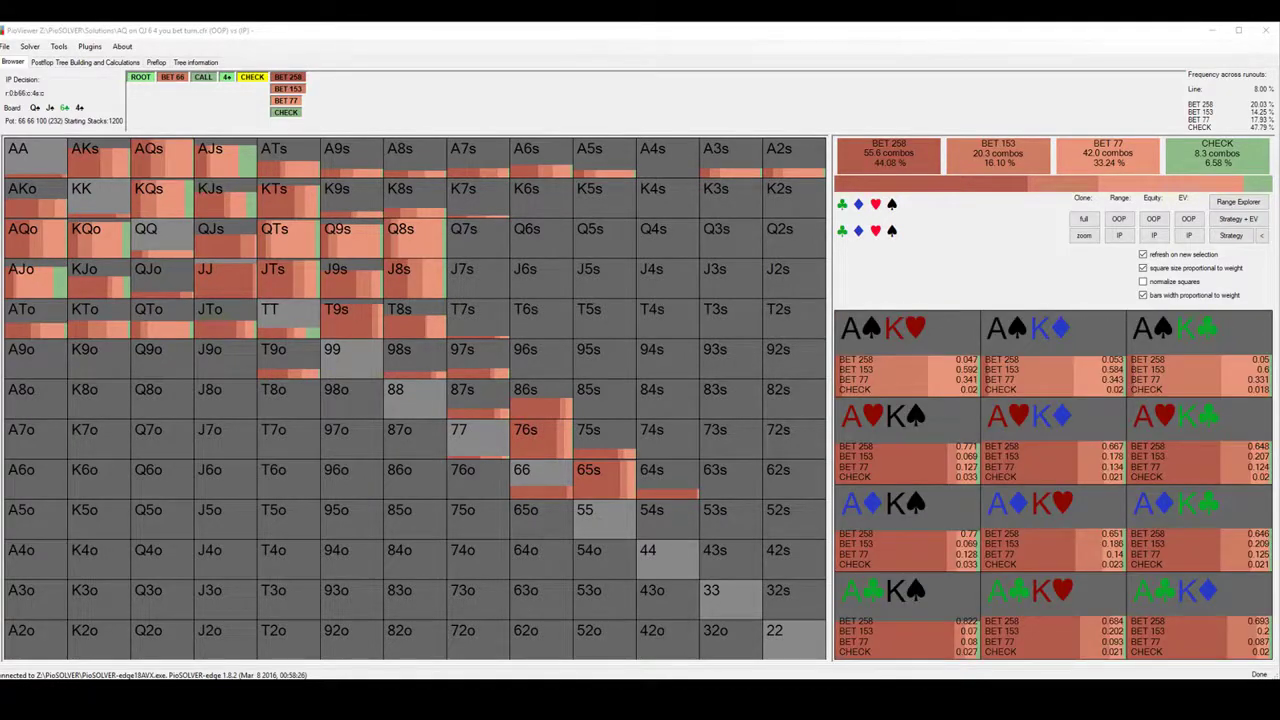
Bring up the PokerTracker hand playback with the 6♥ 3♦ 4♣ flop, review it, and return to PioViewer
{"action": "left_click_drag", "start_coordinate": [0, 10], "coordinate": [465, 63]}
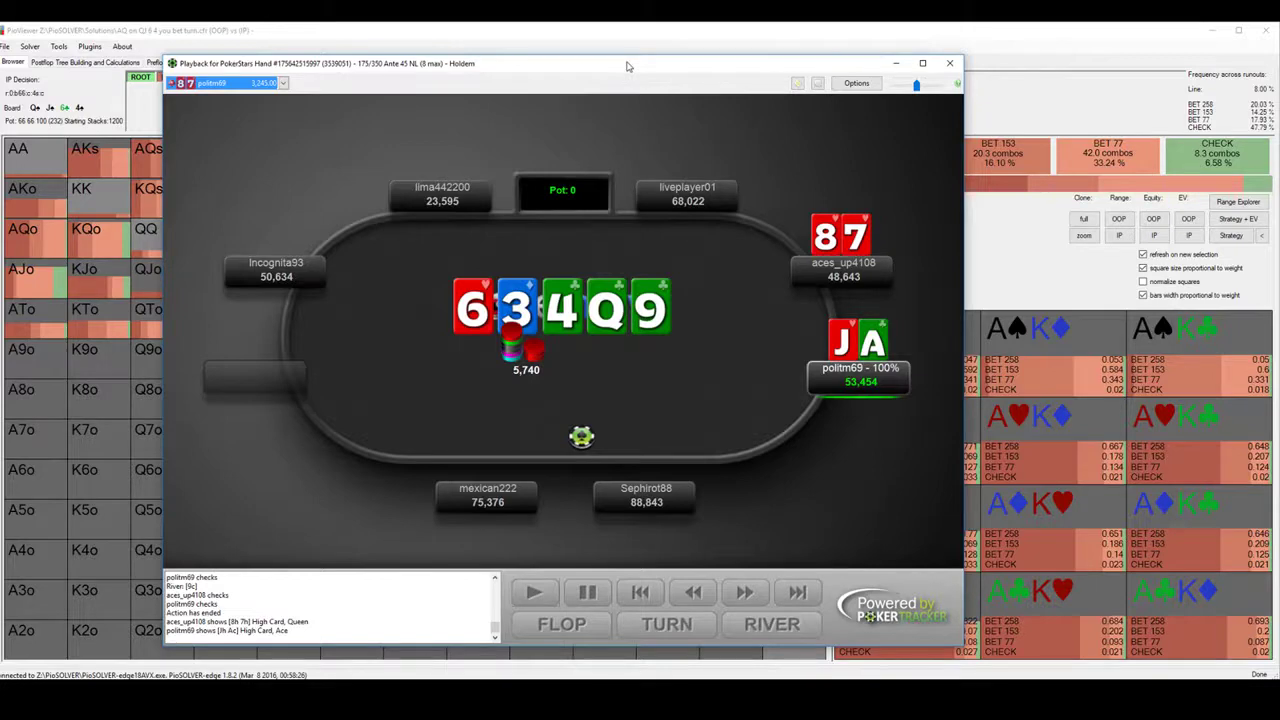
{"action": "left_click_drag", "start_coordinate": [627, 66], "coordinate": [464, 90]}
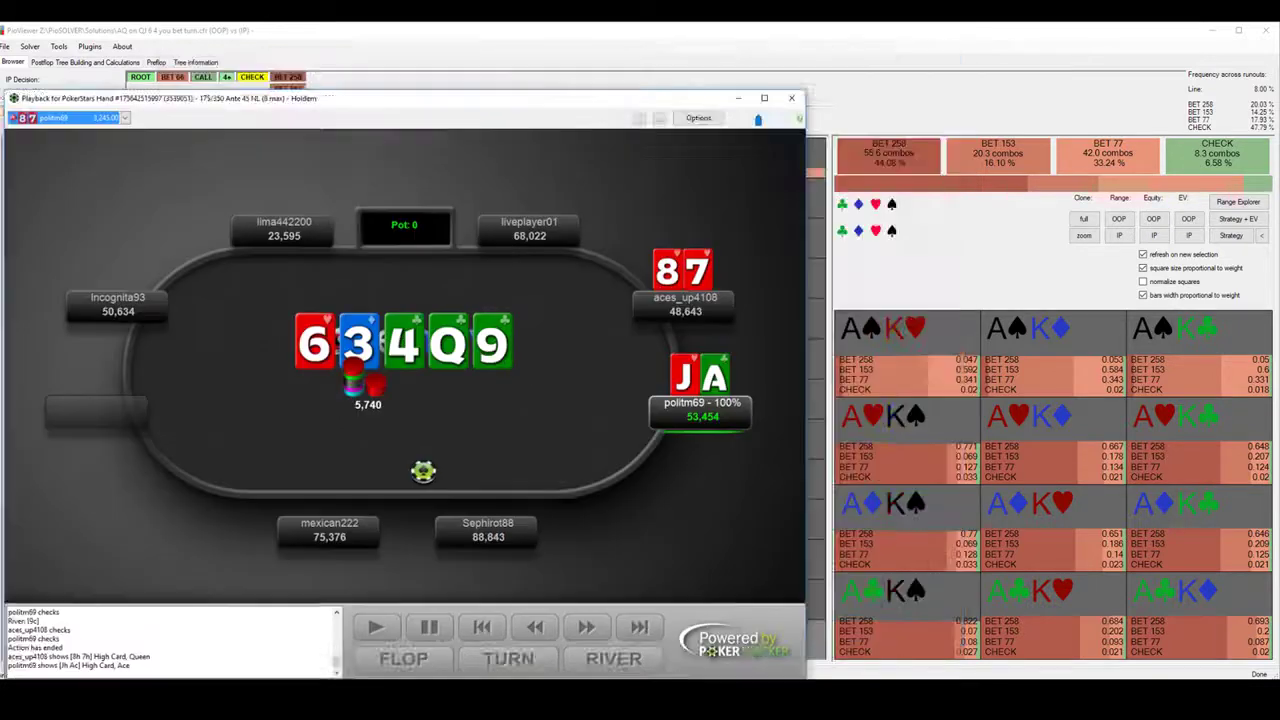
{"action": "left_click", "coordinate": [95, 52]}
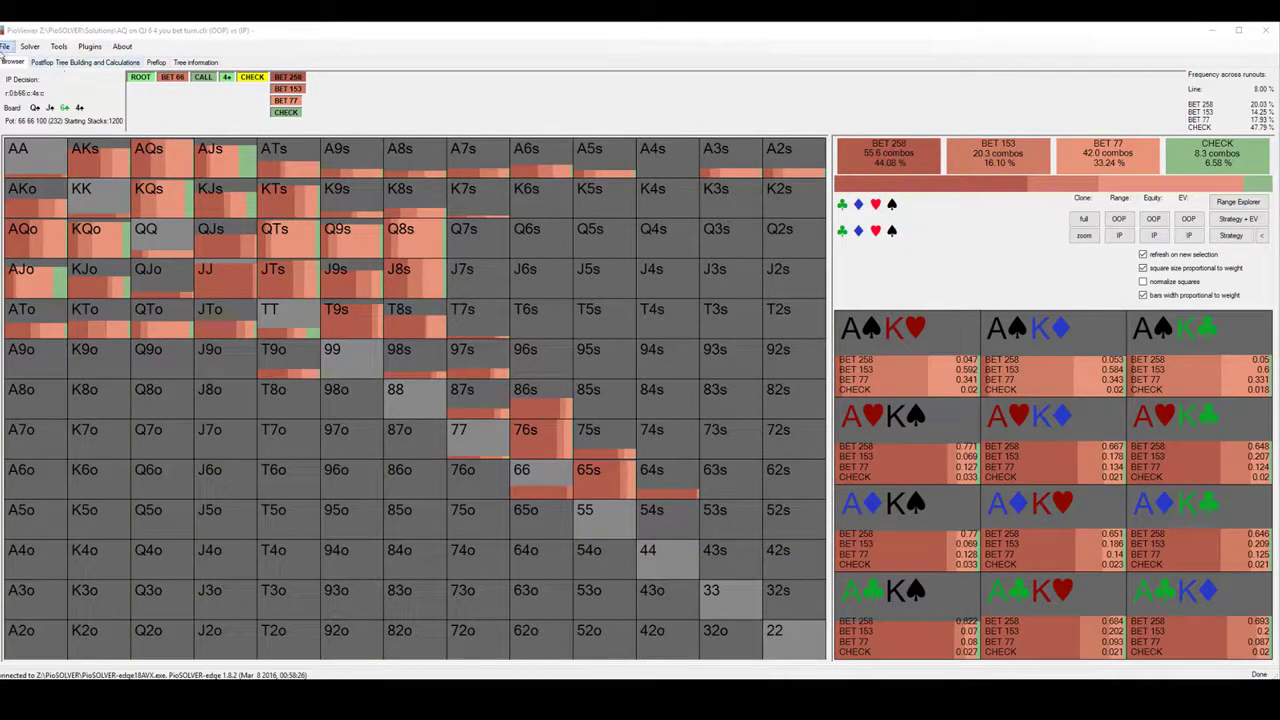
Load the saved solution "356 you have 89.cfr" from the Solutions folder
{"action": "left_click", "coordinate": [8, 48]}
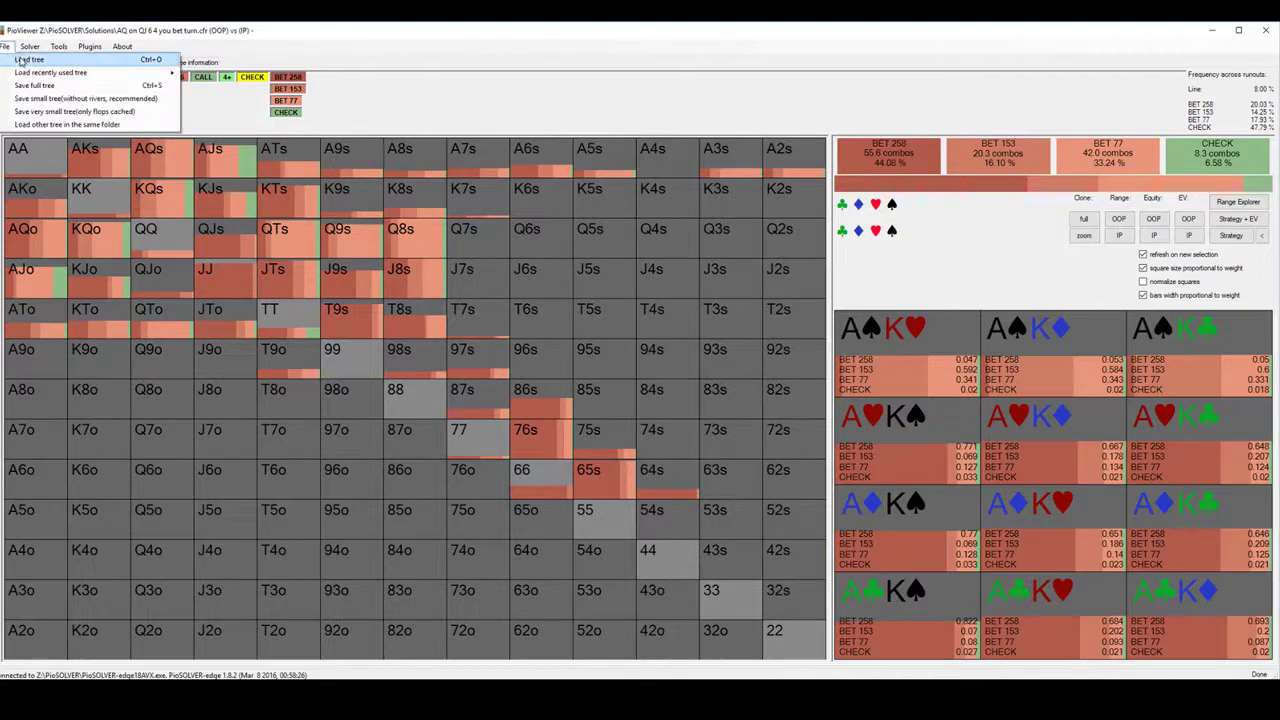
{"action": "key", "text": "ctrl+o"}
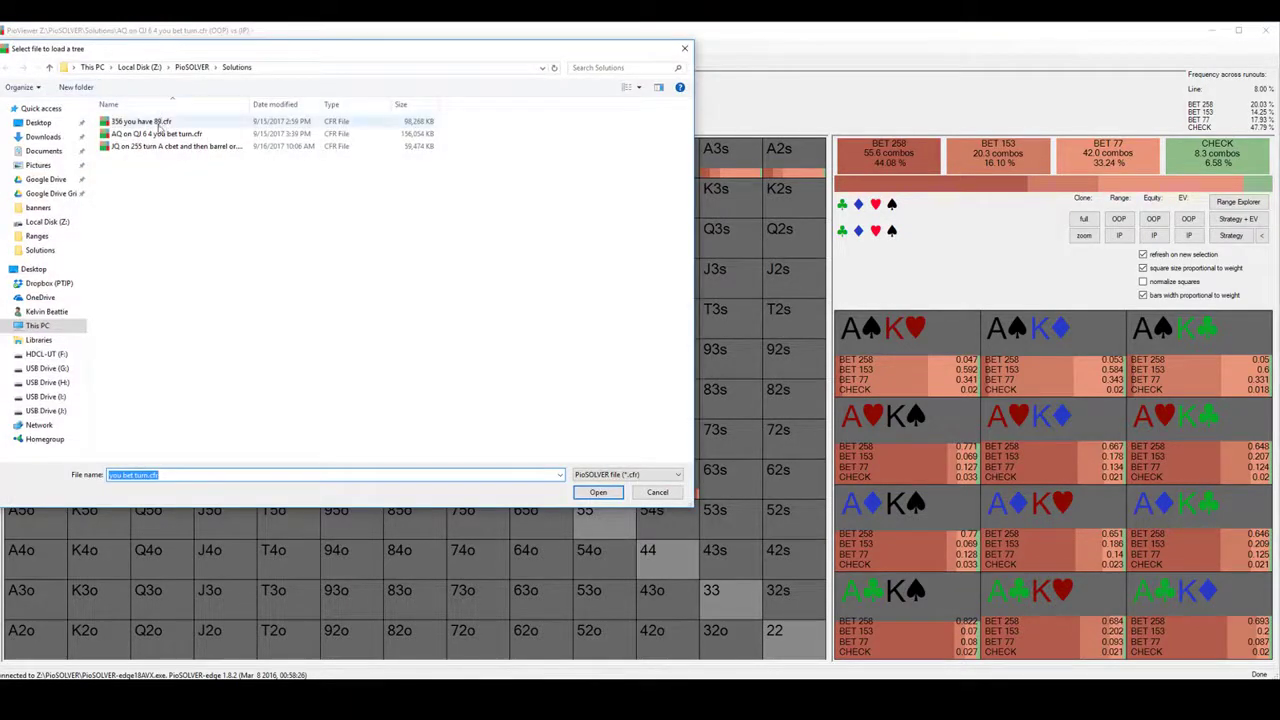
{"action": "key", "text": "Return"}
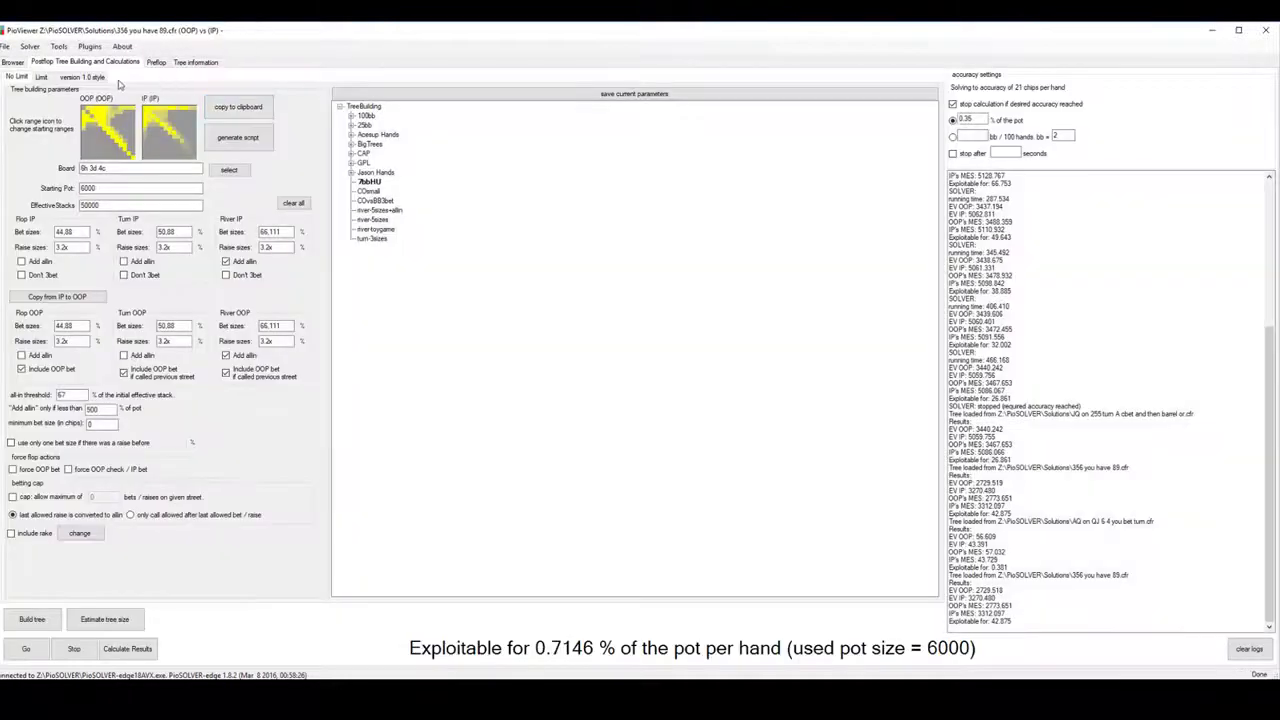
Display the strategy for the 6♥ 3♦ 4♣ flop and go to IP's decision after OOP checks, with BET 2640 listed first
{"action": "left_click", "coordinate": [13, 63]}
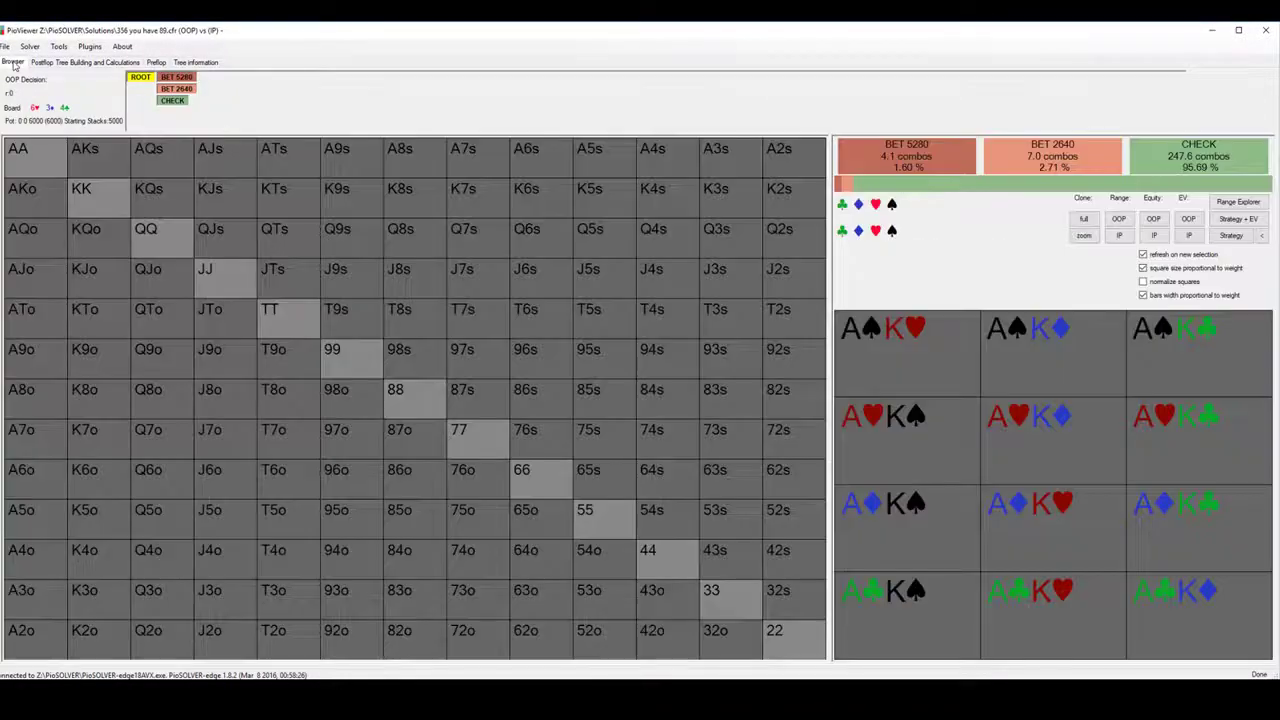
{"action": "left_click", "coordinate": [1231, 236]}
{"action": "left_click", "coordinate": [172, 101]}
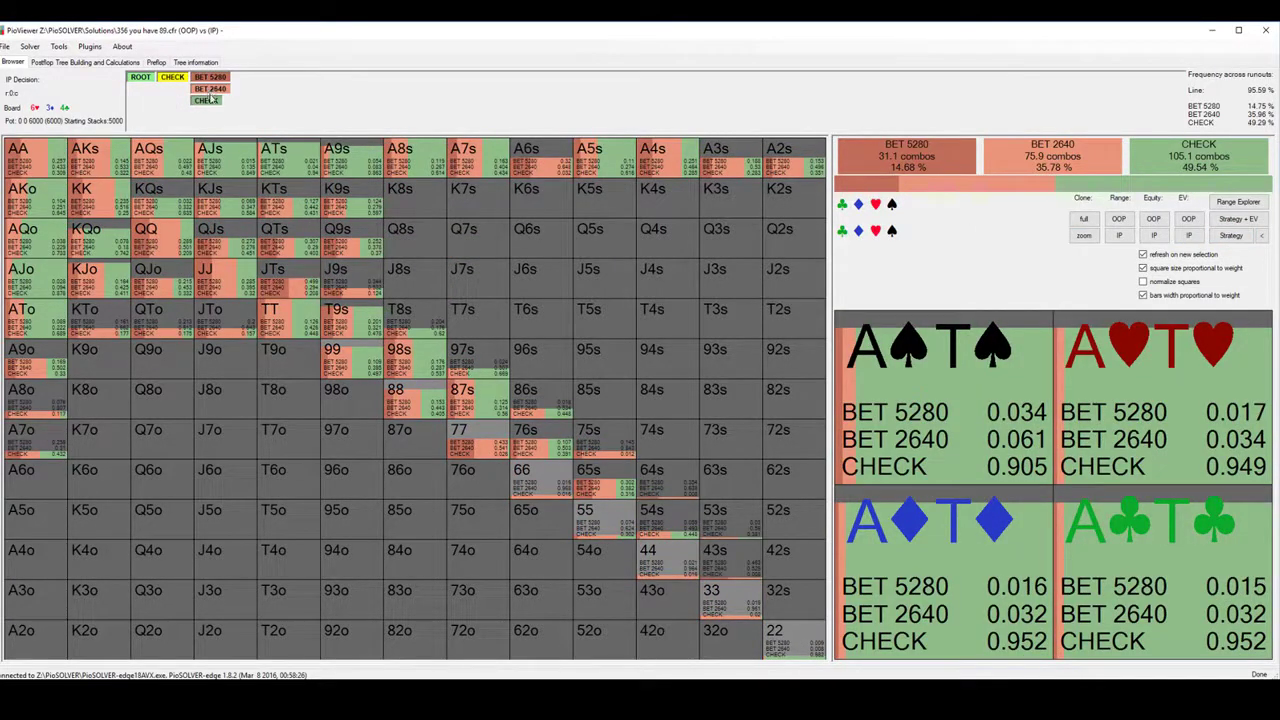
{"action": "left_click", "coordinate": [210, 89]}
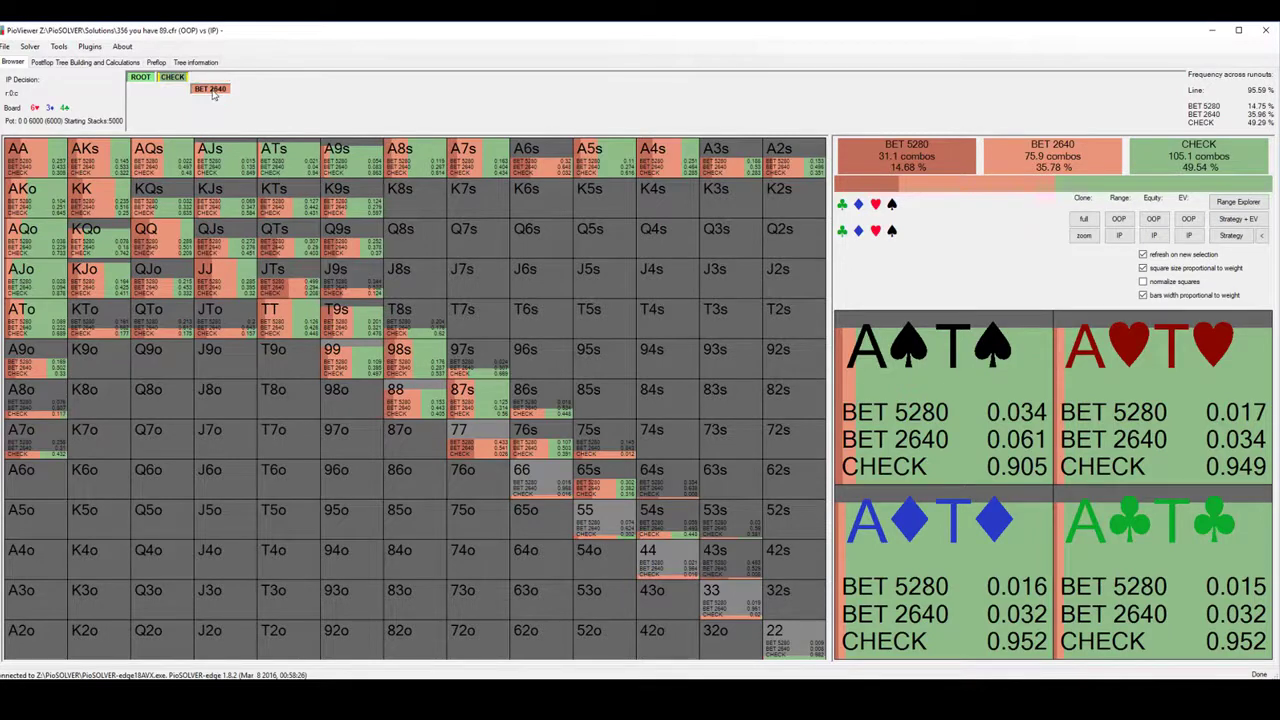
{"action": "left_click", "coordinate": [172, 78]}
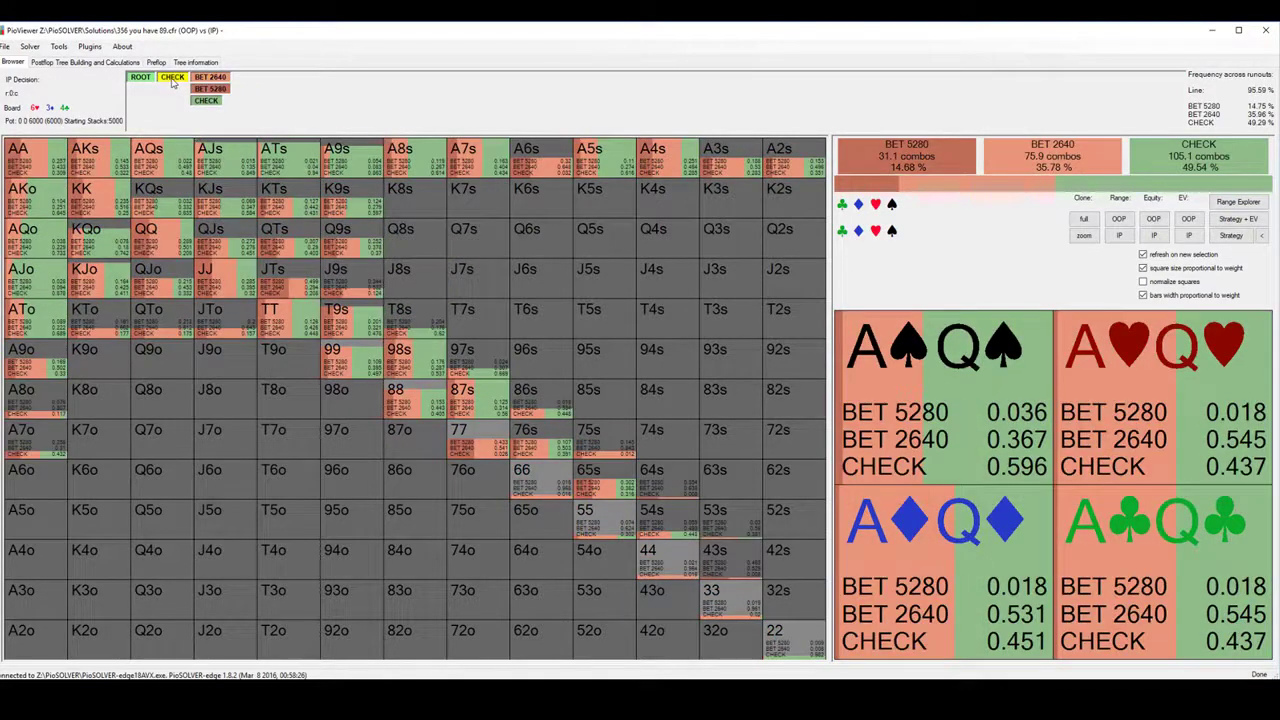
Compare the tree-building parameters with IP's flop strategy after a check, ending on the strategy grid
{"action": "left_click", "coordinate": [92, 62]}
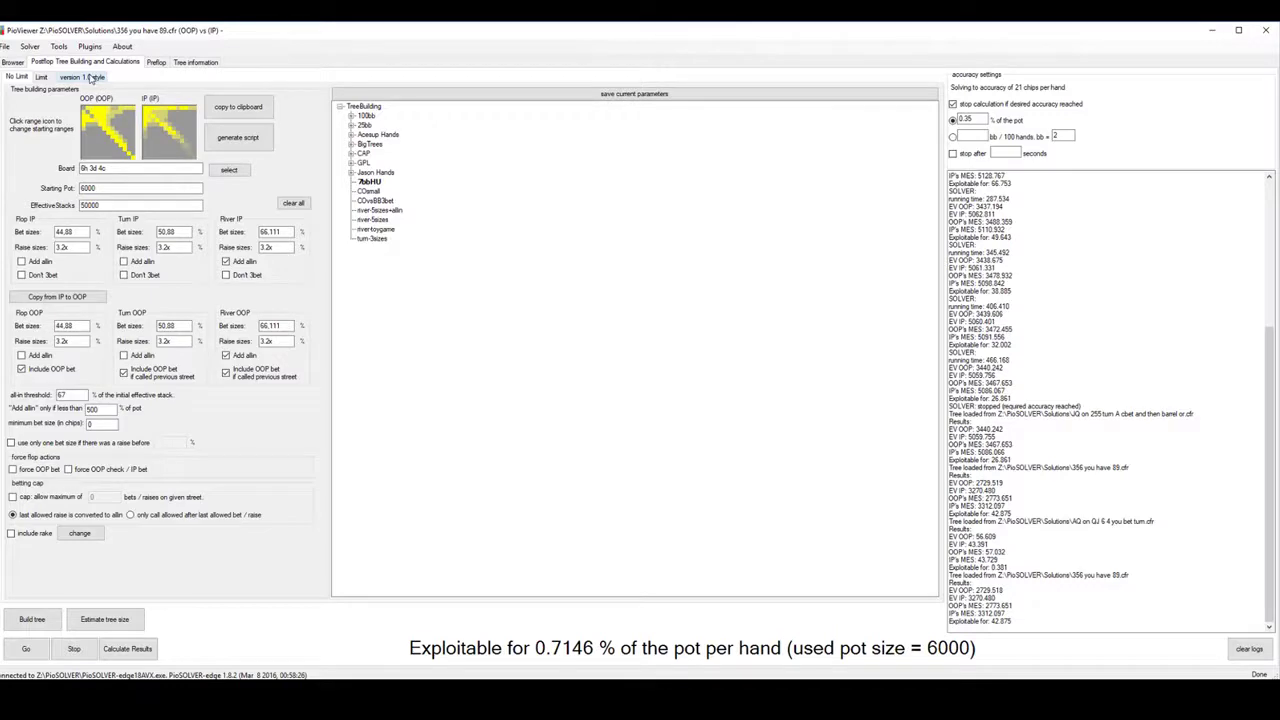
{"action": "left_click", "coordinate": [13, 62]}
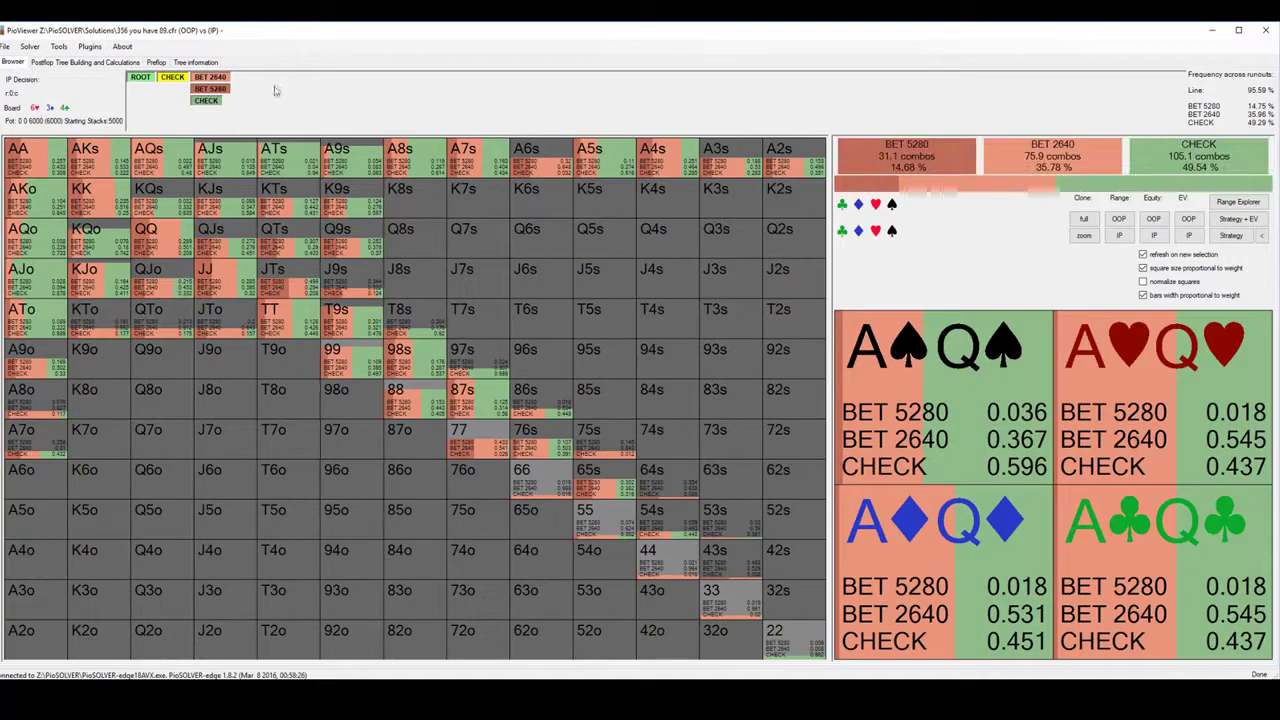
{"action": "left_click", "coordinate": [45, 63]}
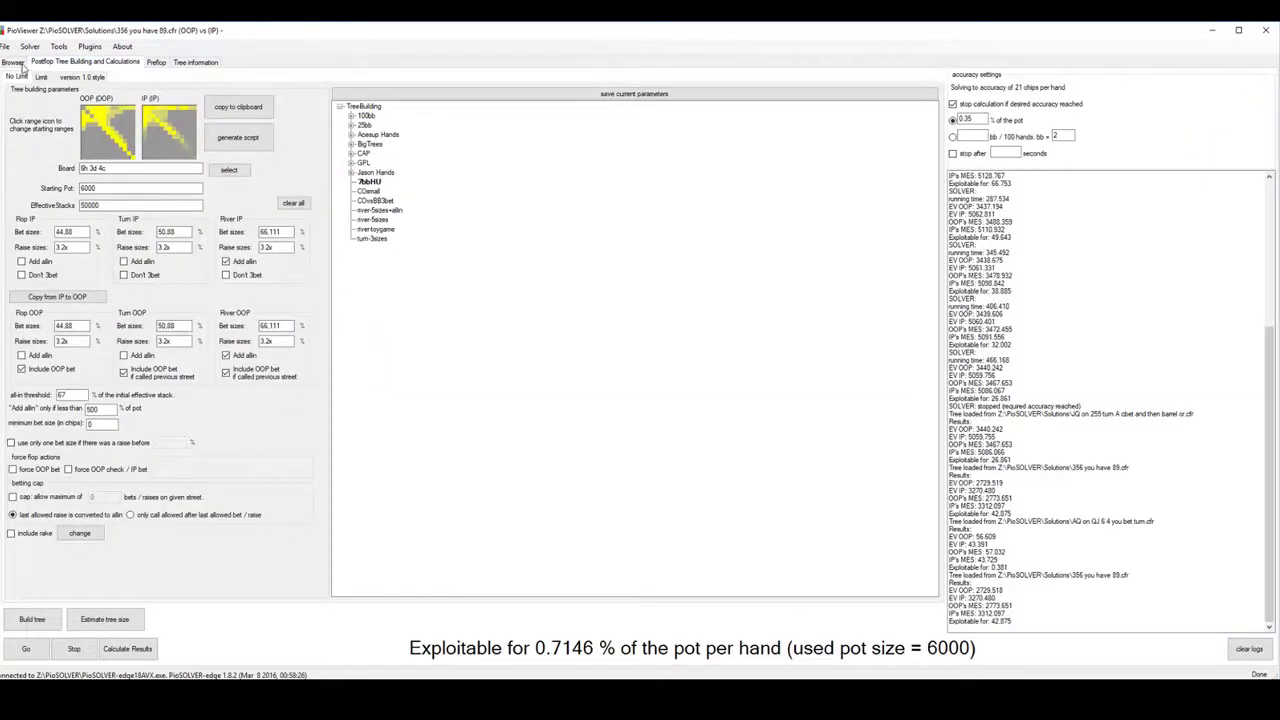
{"action": "left_click", "coordinate": [13, 62]}
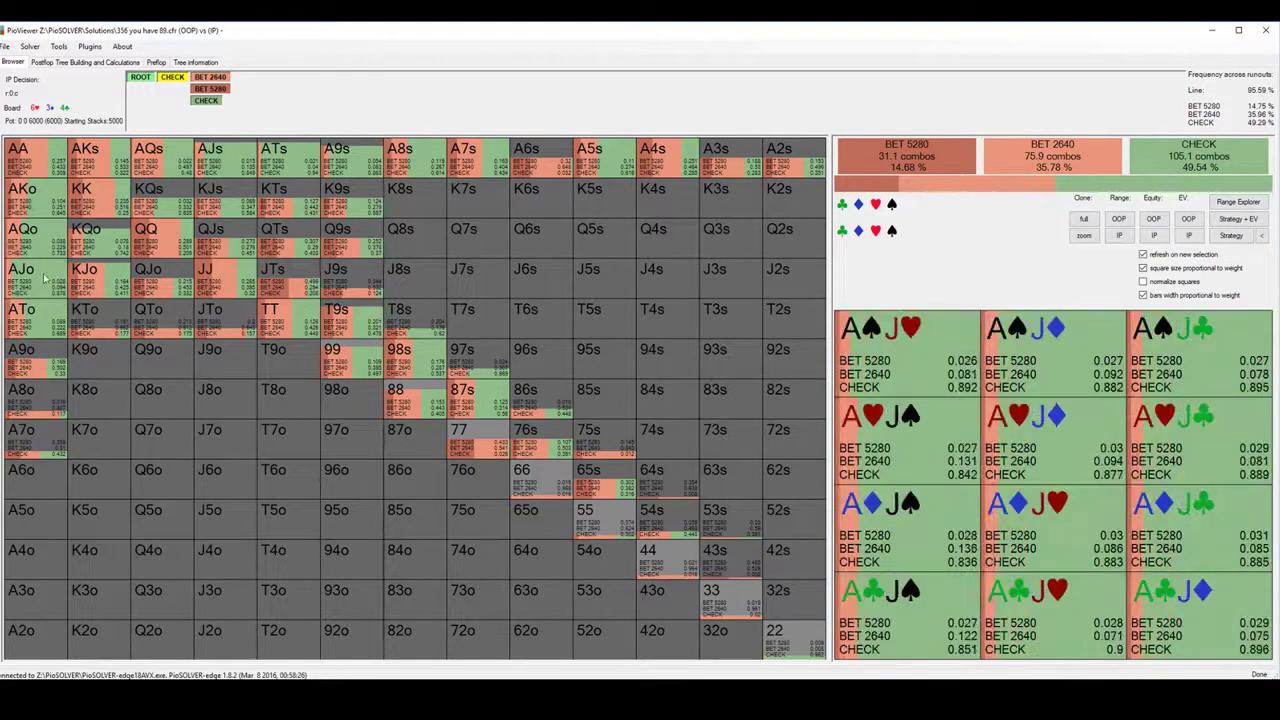
Examine OOP's response to the 2640 flop bet alongside the PokerTracker hand playback, and return to the strategy grid
{"action": "left_click", "coordinate": [210, 77]}
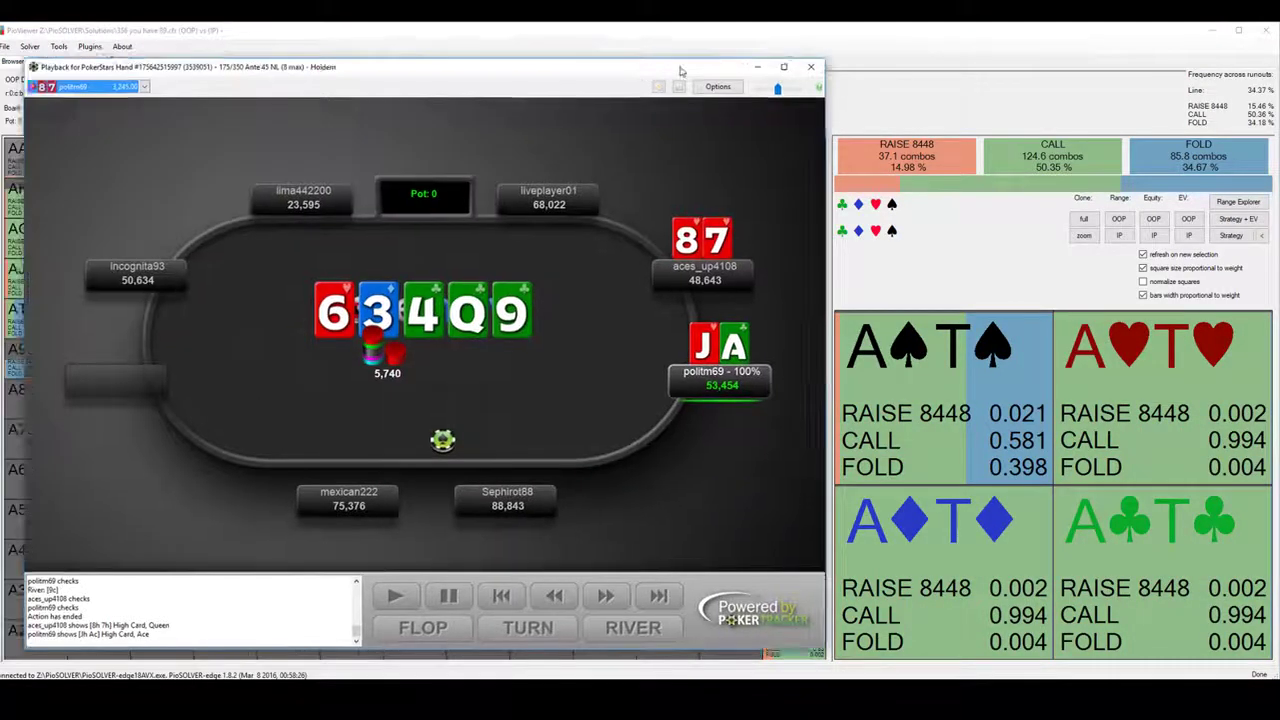
{"action": "left_click_drag", "start_coordinate": [544, 84], "coordinate": [683, 70]}
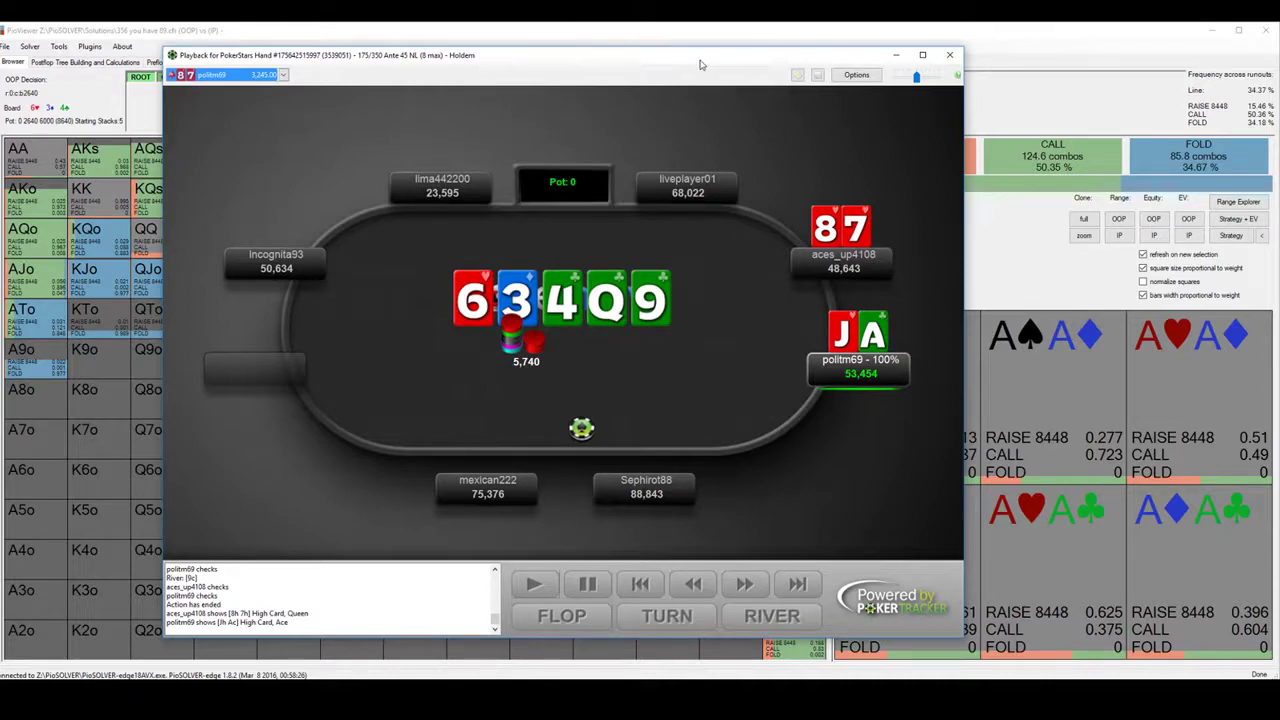
{"action": "left_click_drag", "start_coordinate": [700, 65], "coordinate": [714, 68]}
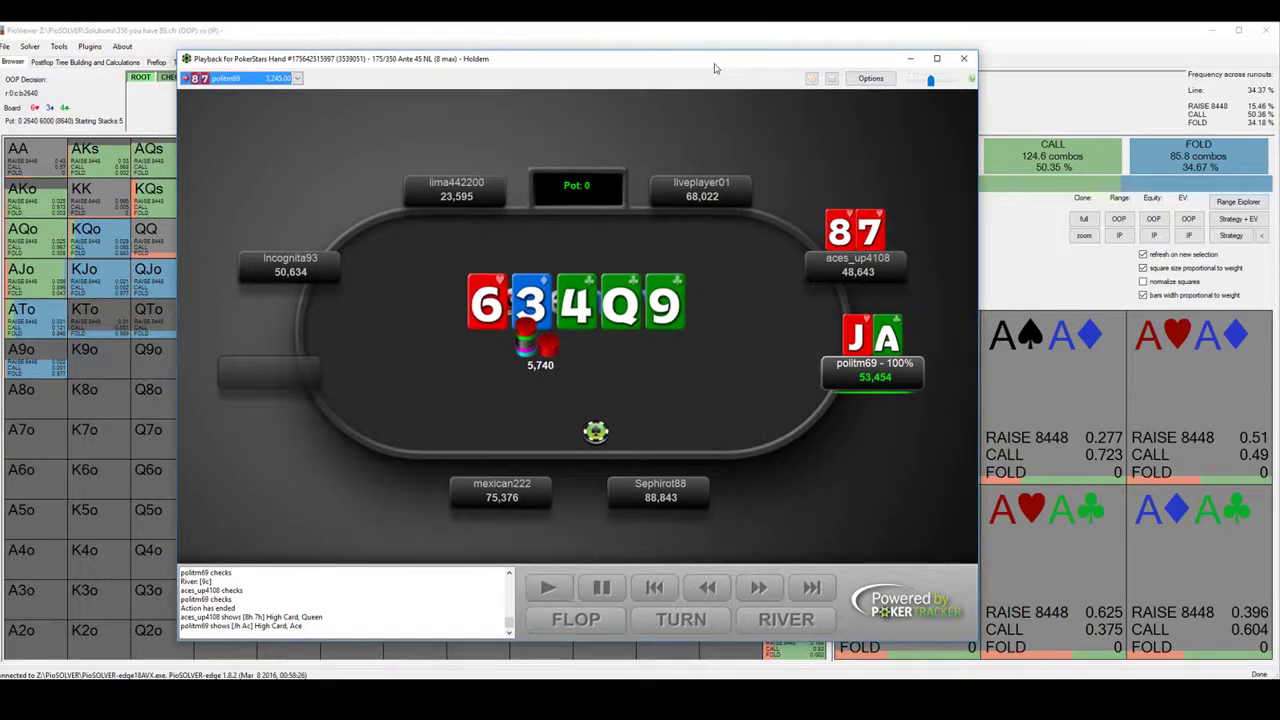
{"action": "key", "text": "alt+Tab"}
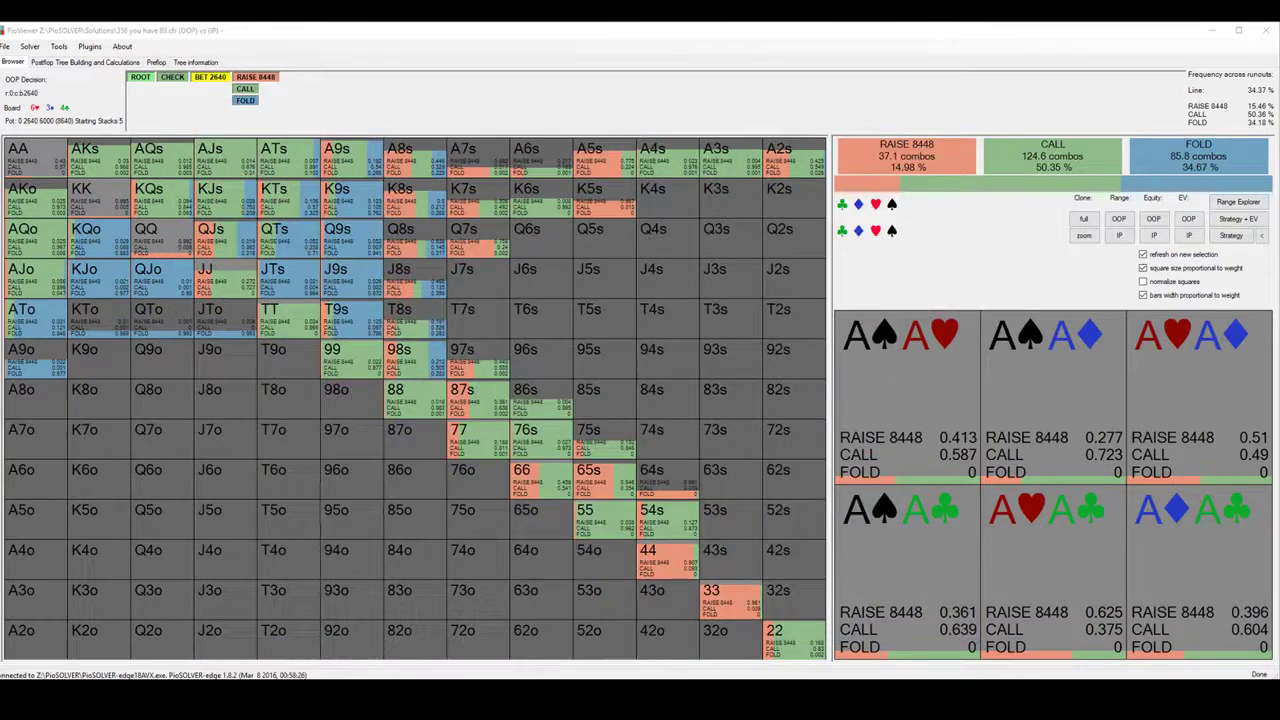
Follow the line where IP checks back the flop and show OOP's strategy on the Q♣ turn
{"action": "left_click", "coordinate": [179, 80]}
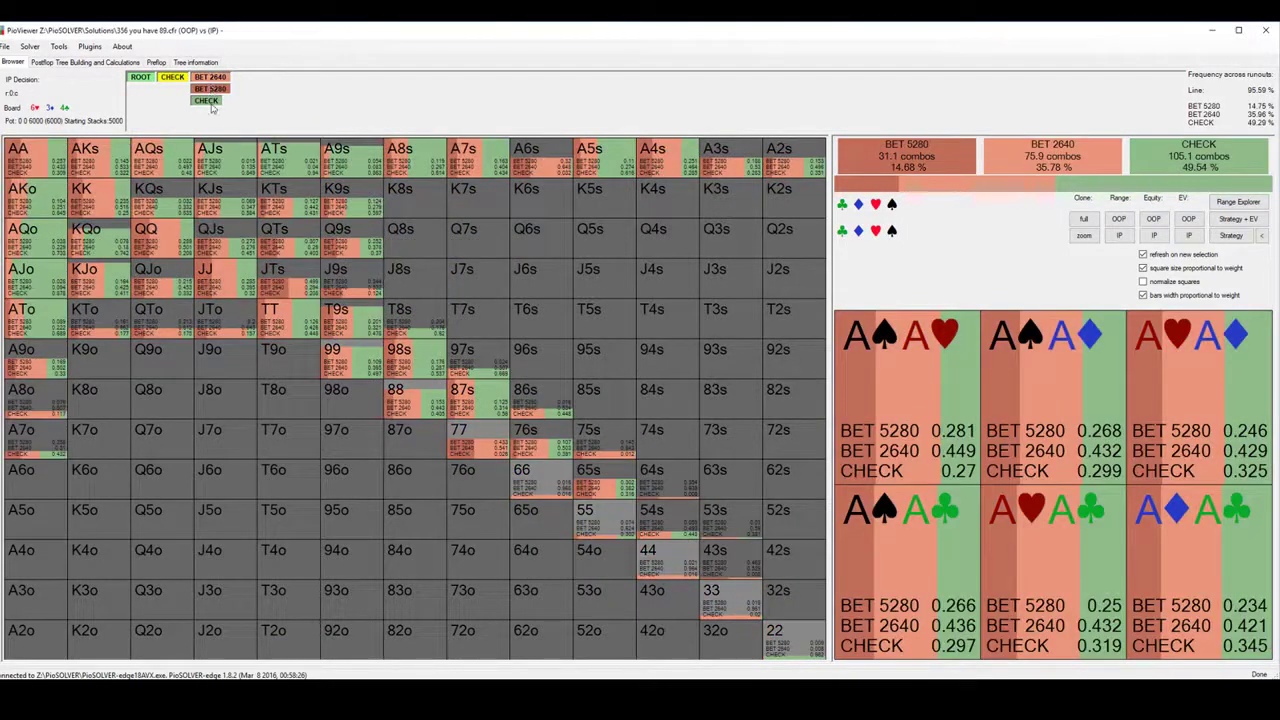
{"action": "left_click", "coordinate": [208, 101]}
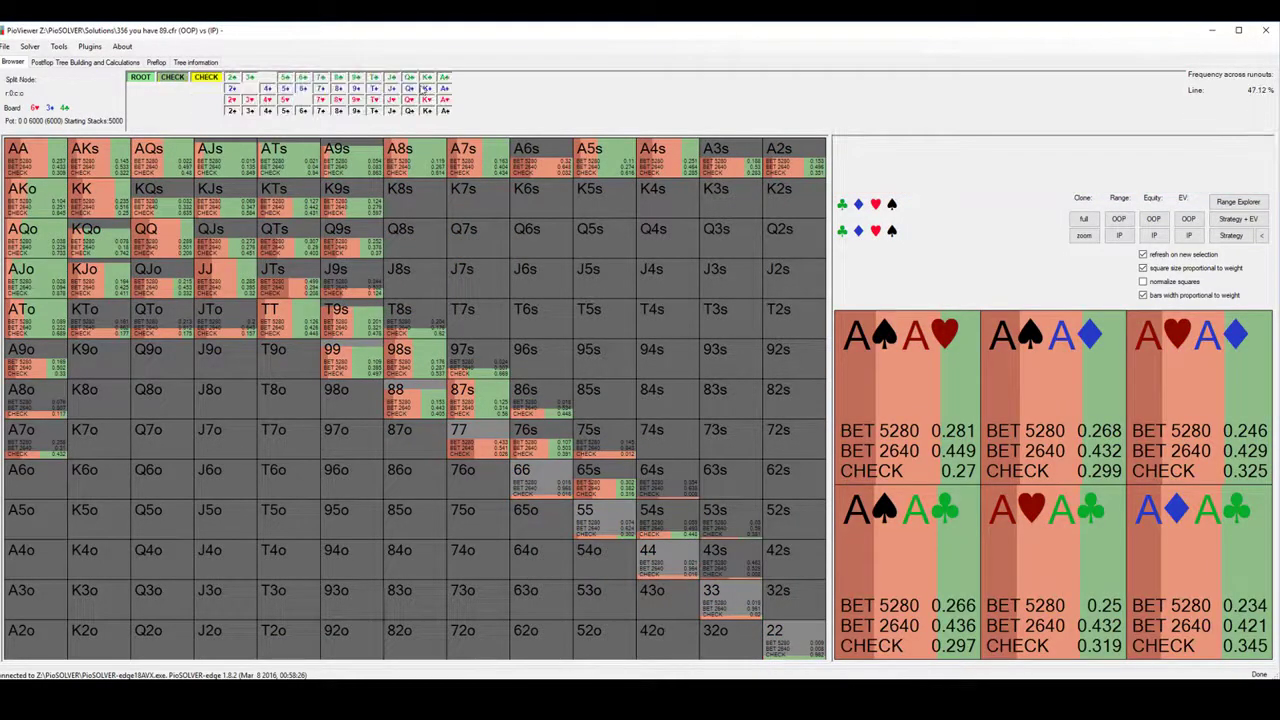
{"action": "left_click", "coordinate": [410, 78]}
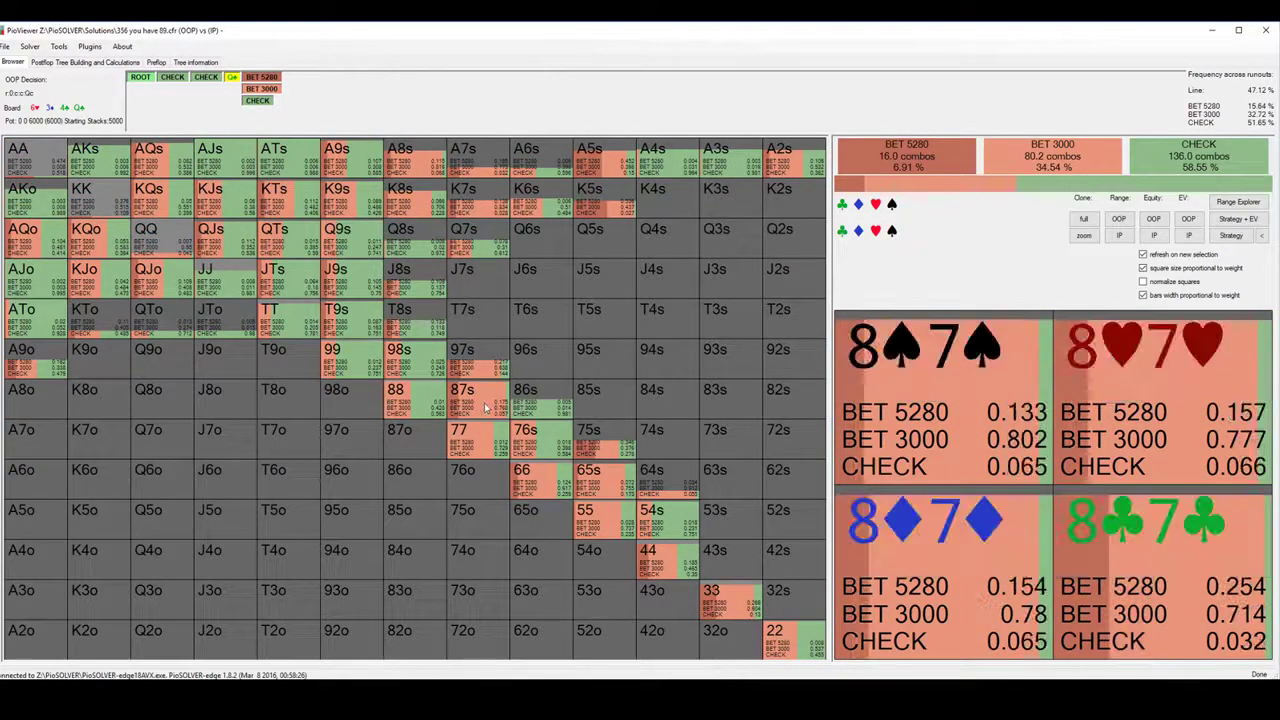
Show the tree-building parameters, view the Q♠ J♠ 6♣ 4♠ hand image in the web browser, and move that window out of view
{"action": "left_click", "coordinate": [62, 63]}
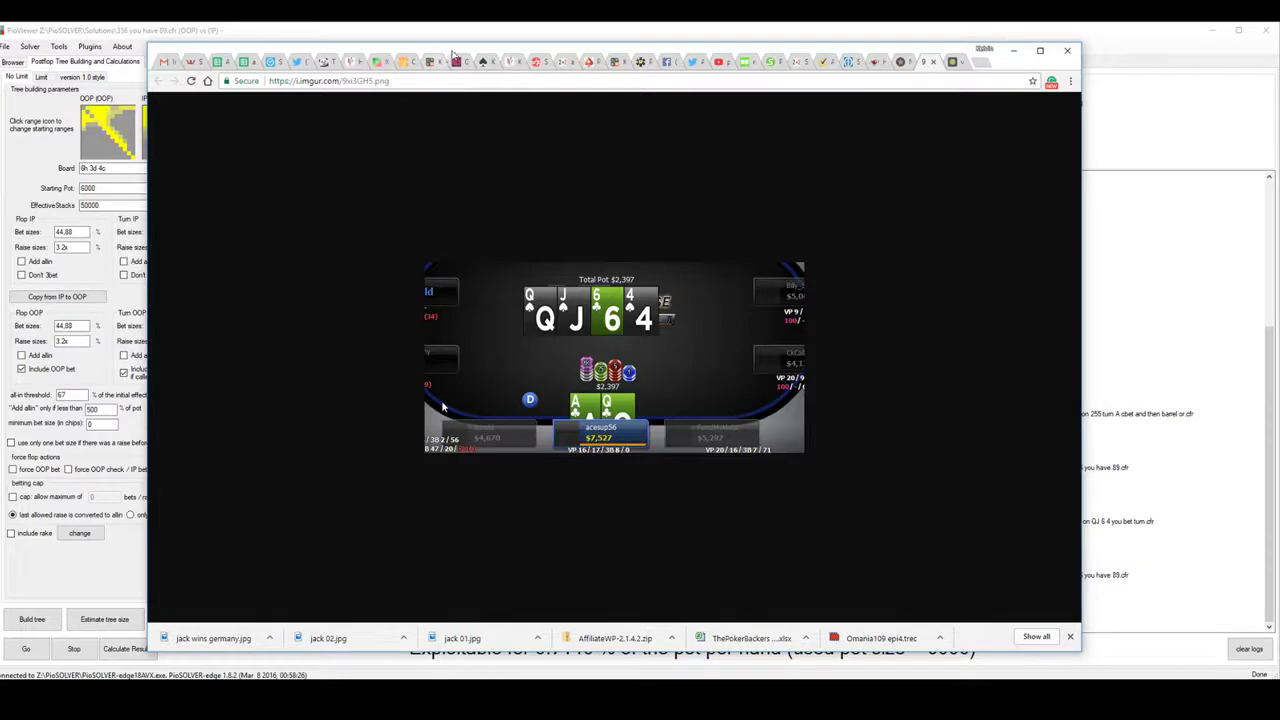
{"action": "left_click_drag", "start_coordinate": [453, 55], "coordinate": [452, 43]}
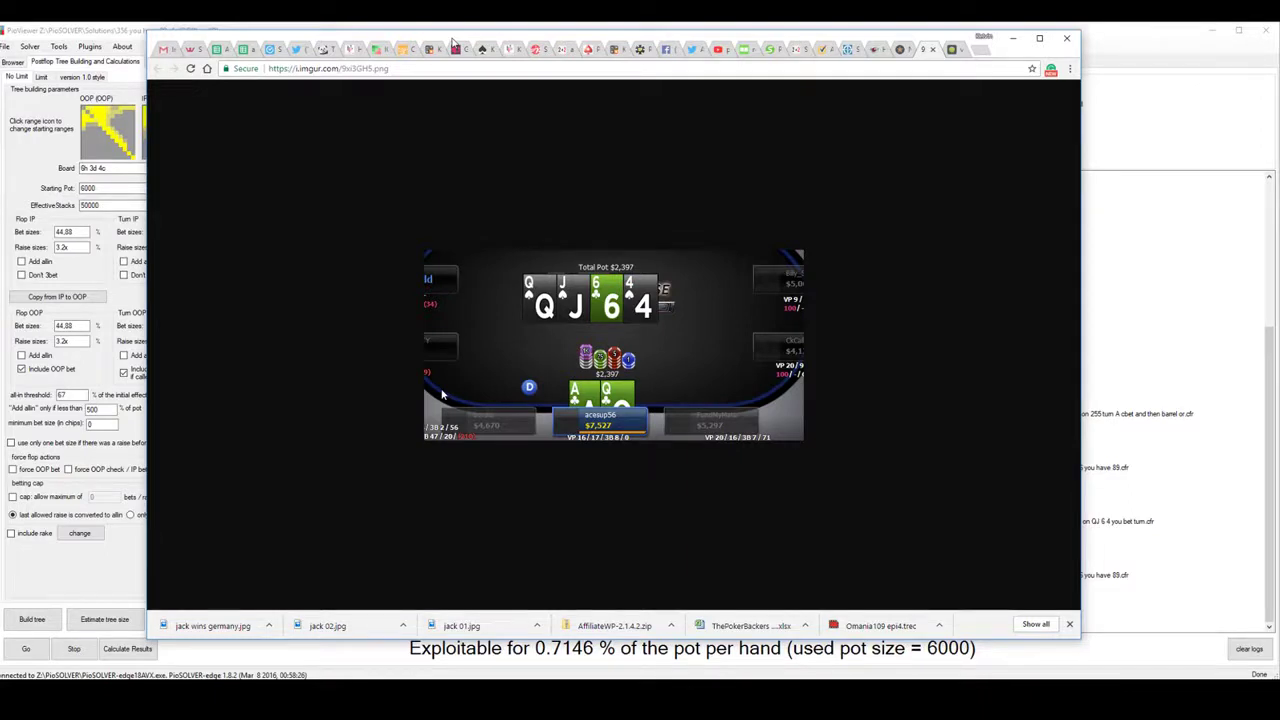
{"action": "left_click_drag", "start_coordinate": [452, 42], "coordinate": [443, 42]}
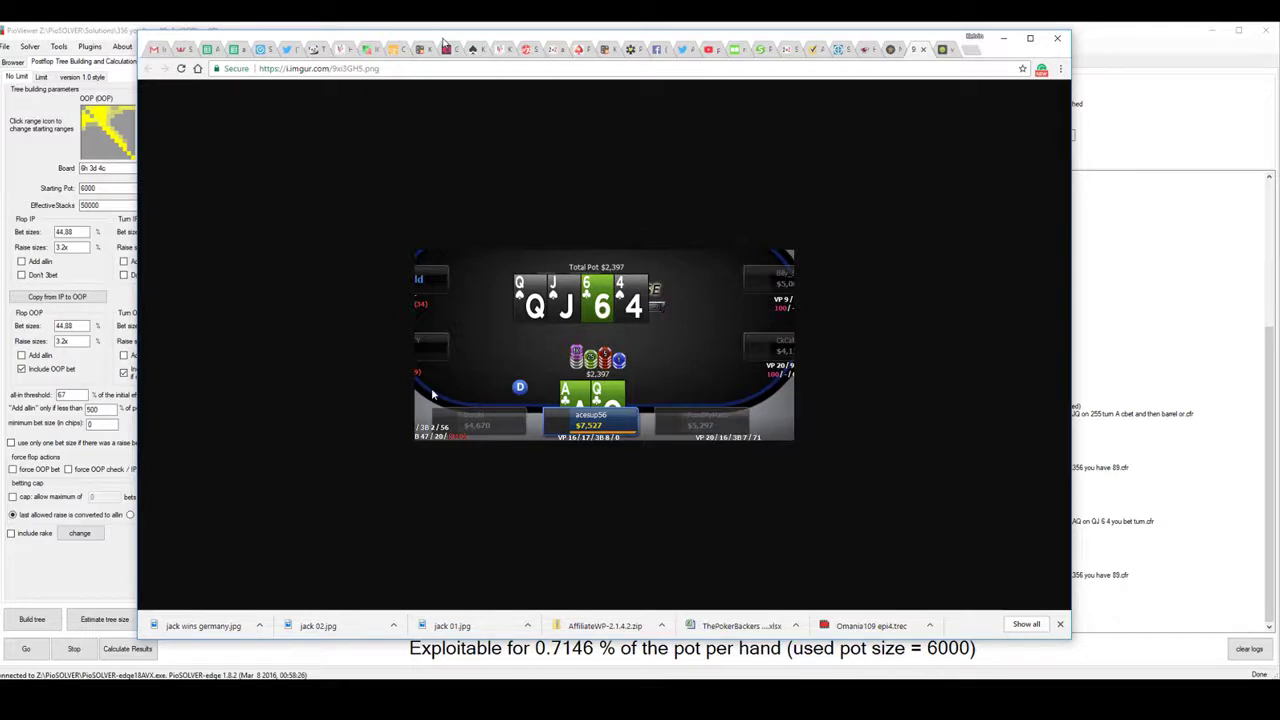
{"action": "left_click_drag", "start_coordinate": [443, 42], "coordinate": [1279, 30]}
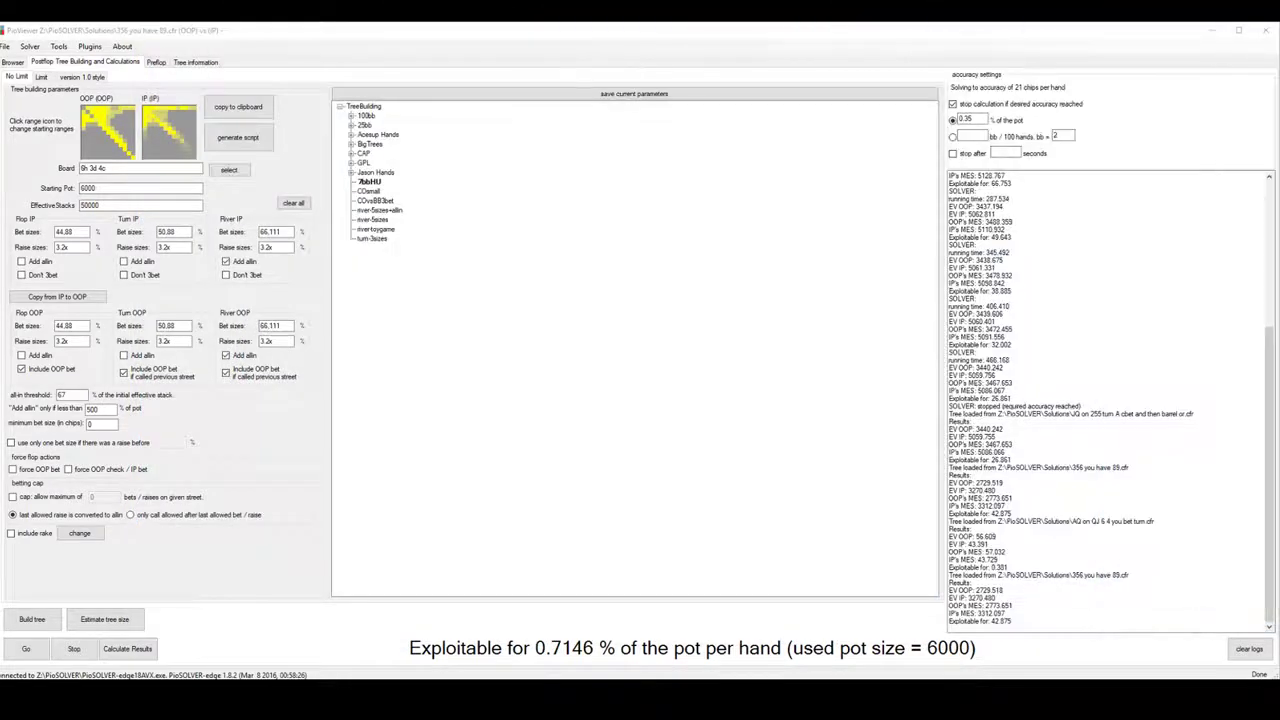